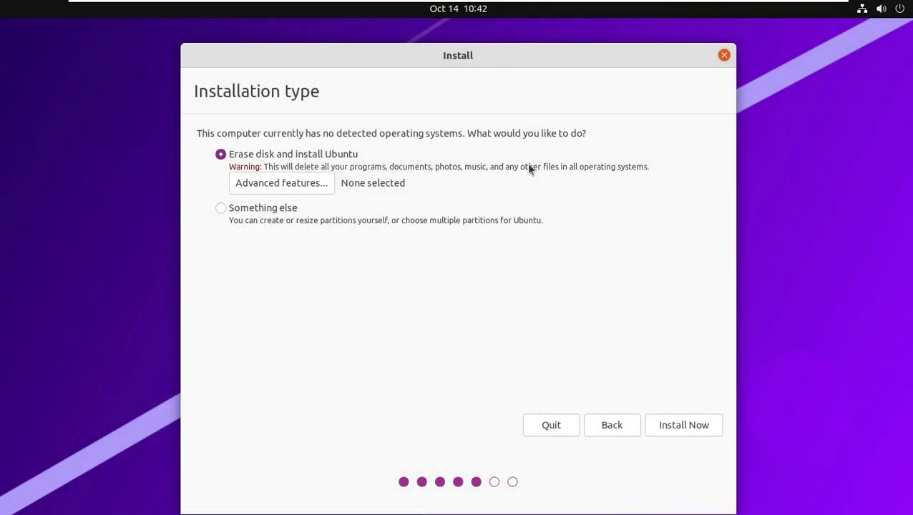
In Advanced features, try ZFS and LVM, then settle on None and confirm
{"action": "left_click", "coordinate": [313, 187]}
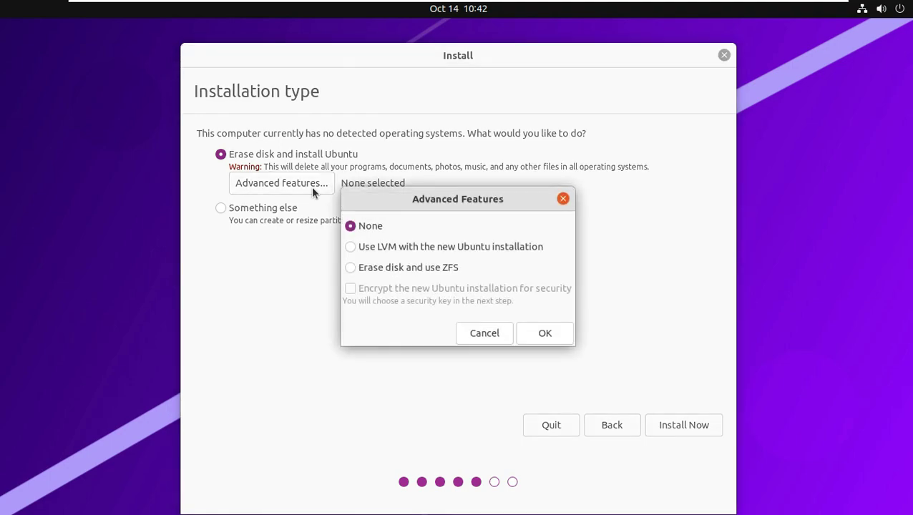
{"action": "left_click", "coordinate": [419, 267]}
{"action": "left_click", "coordinate": [379, 247]}
{"action": "left_click", "coordinate": [372, 228]}
{"action": "left_click", "coordinate": [552, 334]}
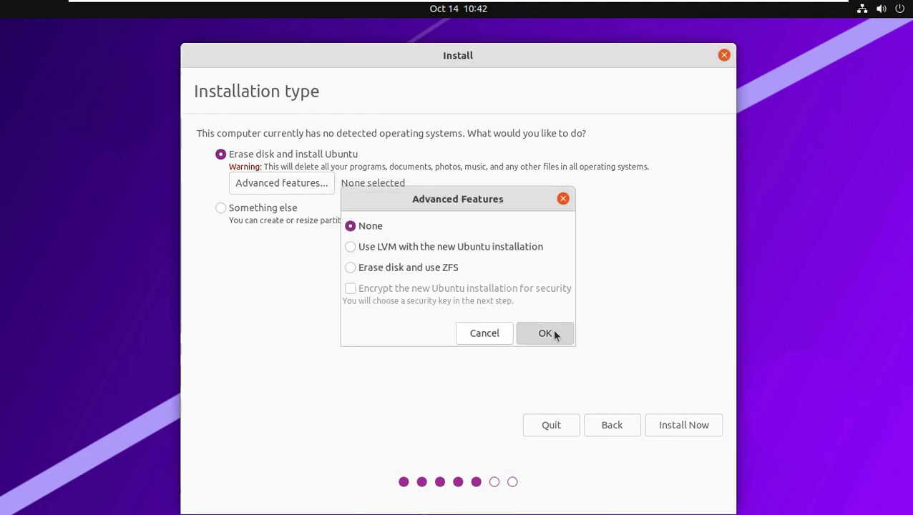
Choose Erase disk and install Ubuntu, start the install, and accept writing the partition changes
{"action": "left_click", "coordinate": [268, 208]}
{"action": "left_click", "coordinate": [247, 156]}
{"action": "left_click", "coordinate": [687, 424]}
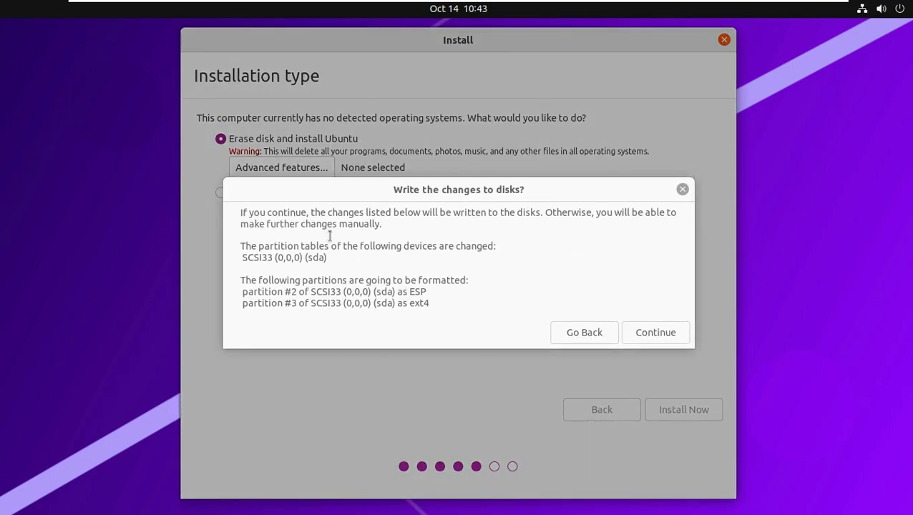
{"action": "left_click", "coordinate": [651, 333]}
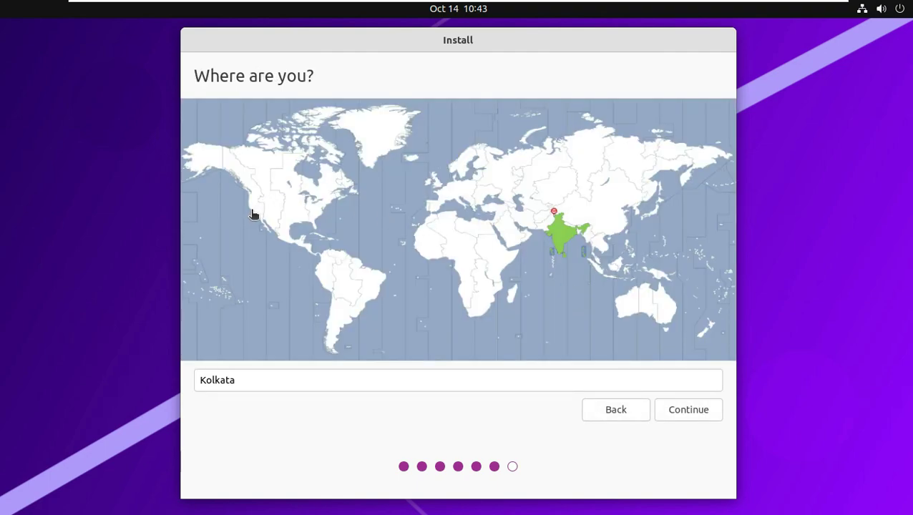
After trying Nuuk, Kamchatka, Yakutsk and Perth, set the time zone to Los Angeles
{"action": "left_click", "coordinate": [254, 215]}
{"action": "left_click", "coordinate": [373, 148]}
{"action": "left_click", "coordinate": [687, 169]}
{"action": "left_click", "coordinate": [613, 171]}
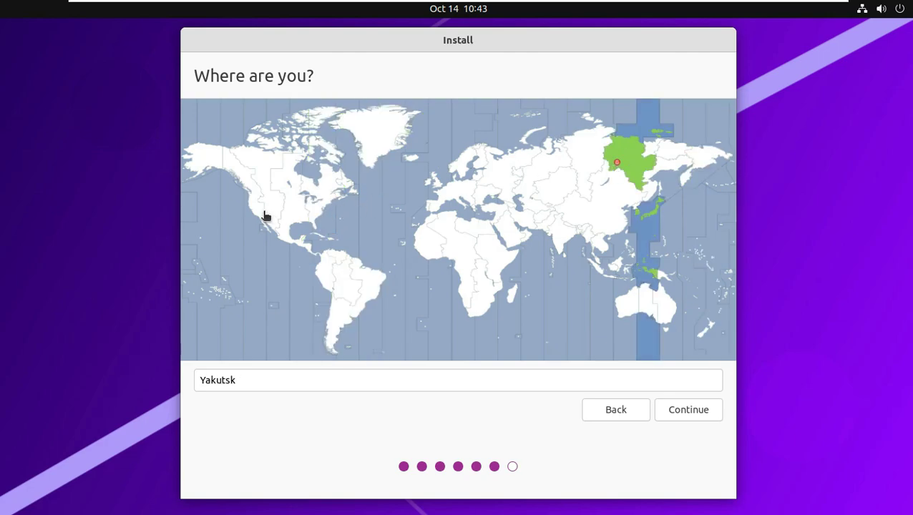
{"action": "left_click", "coordinate": [259, 216]}
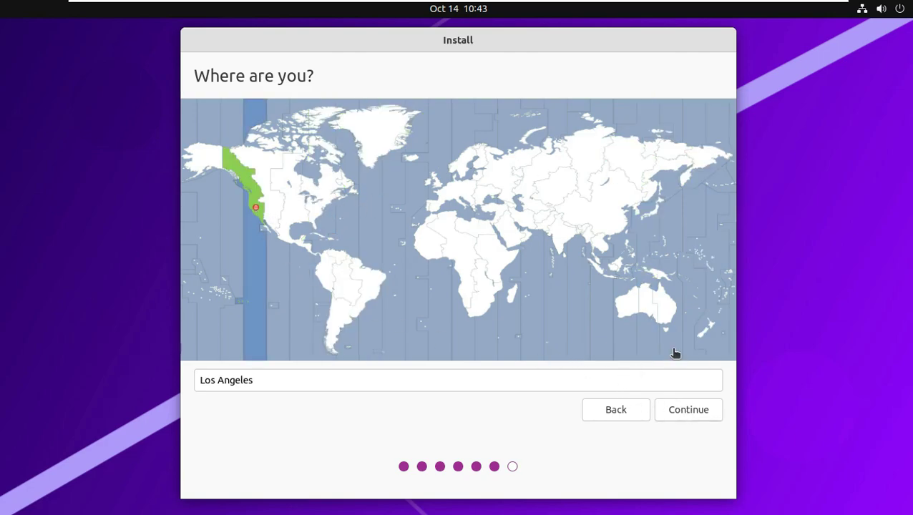
{"action": "left_click", "coordinate": [613, 304]}
{"action": "left_click", "coordinate": [257, 220]}
{"action": "left_click", "coordinate": [688, 416]}
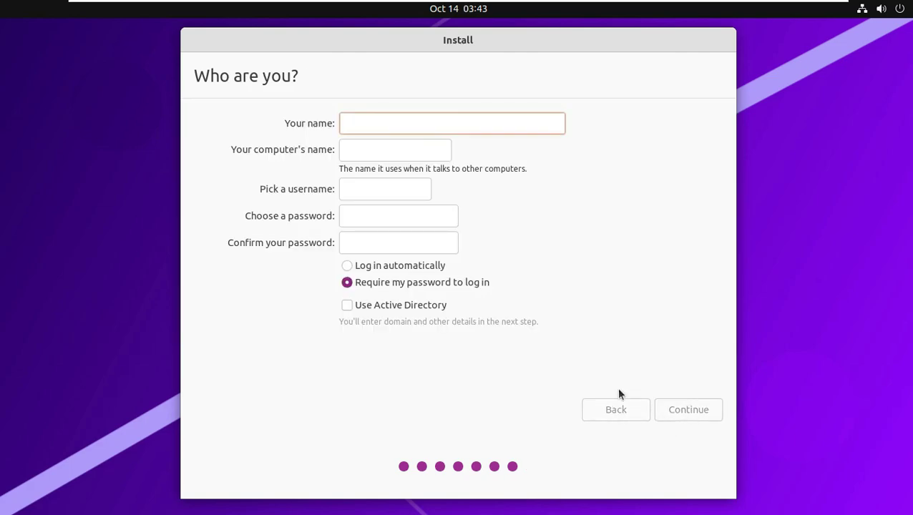
Create the account with the user's name, a trimmed computer name, password and automatic login
{"action": "left_click", "coordinate": [410, 267]}
{"action": "left_click", "coordinate": [399, 129]}
{"action": "type", "text": "runboxing"}
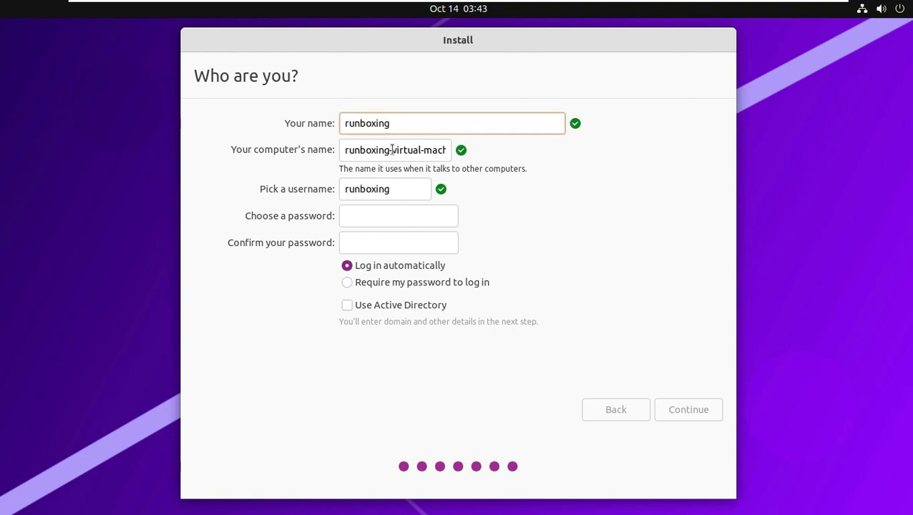
{"action": "left_click_drag", "start_coordinate": [393, 150], "coordinate": [515, 152]}
{"action": "key", "text": "BackSpace"}
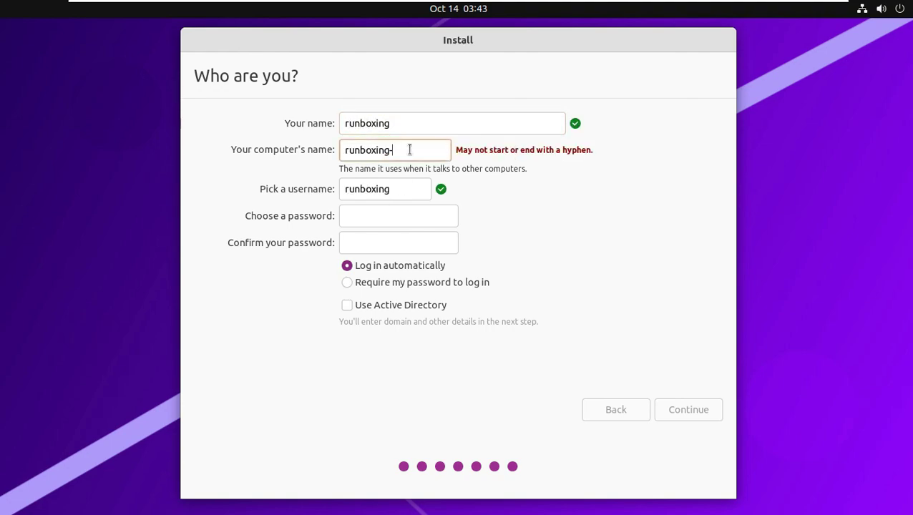
{"action": "key", "text": "BackSpace"}
{"action": "left_click", "coordinate": [382, 212]}
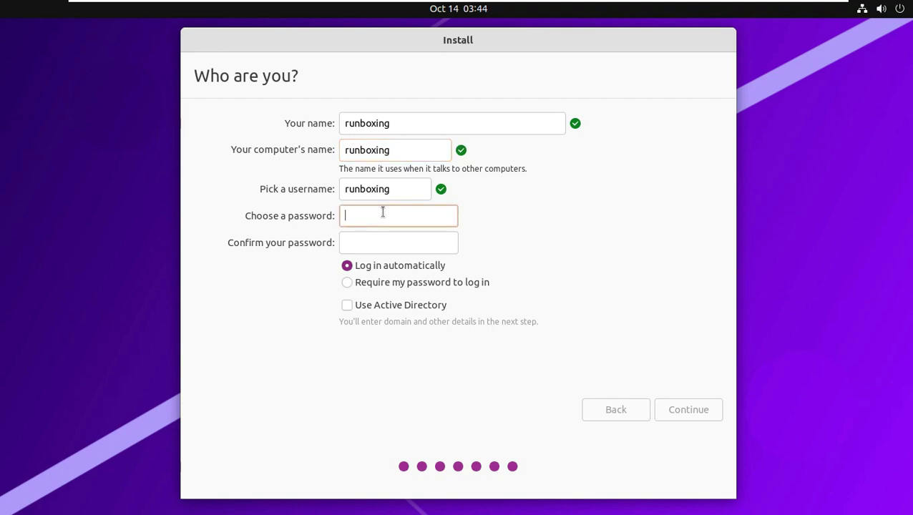
{"action": "type", "text": "*****"}
{"action": "left_click", "coordinate": [380, 242]}
{"action": "type", "text": "*****"}
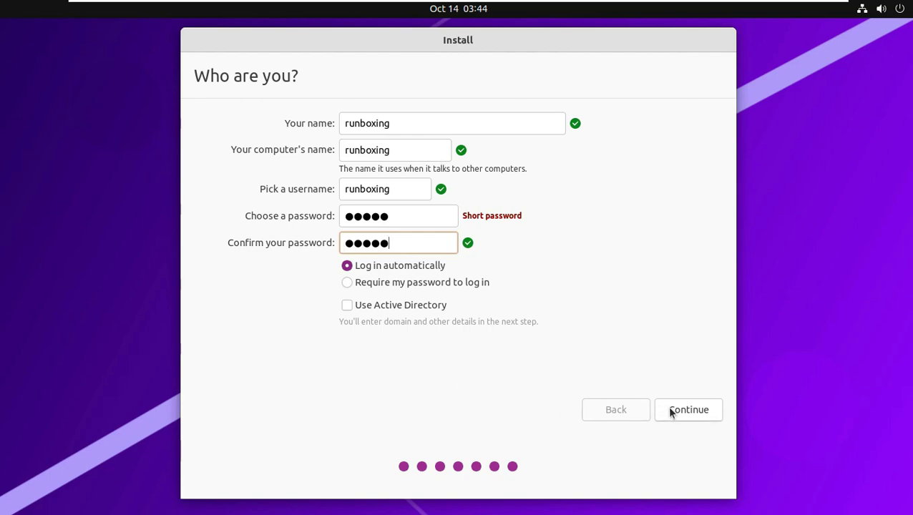
{"action": "left_click", "coordinate": [670, 405]}
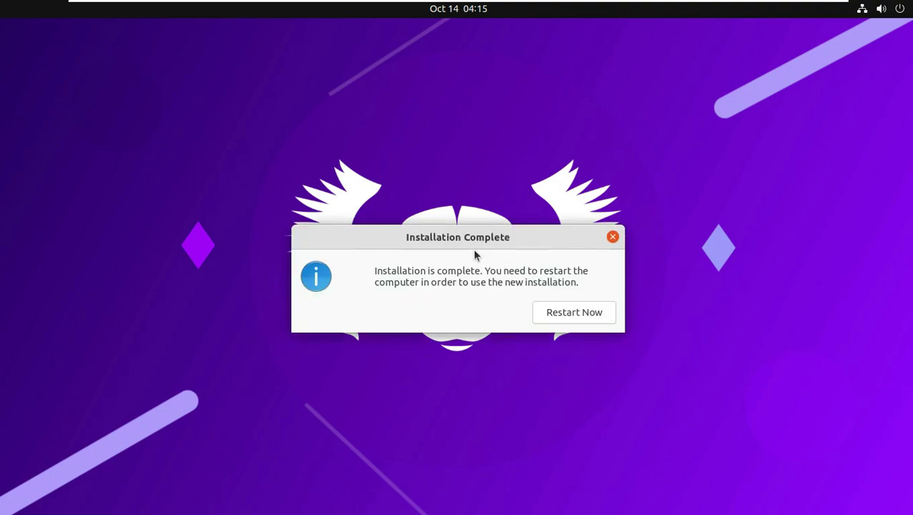
Once installation finishes, choose Restart Now in the Installation Complete dialog
{"action": "left_click", "coordinate": [553, 313]}
Confirm the installation medium is removed so the system reboots into the Unity desktop
{"action": "key", "text": "Return"}
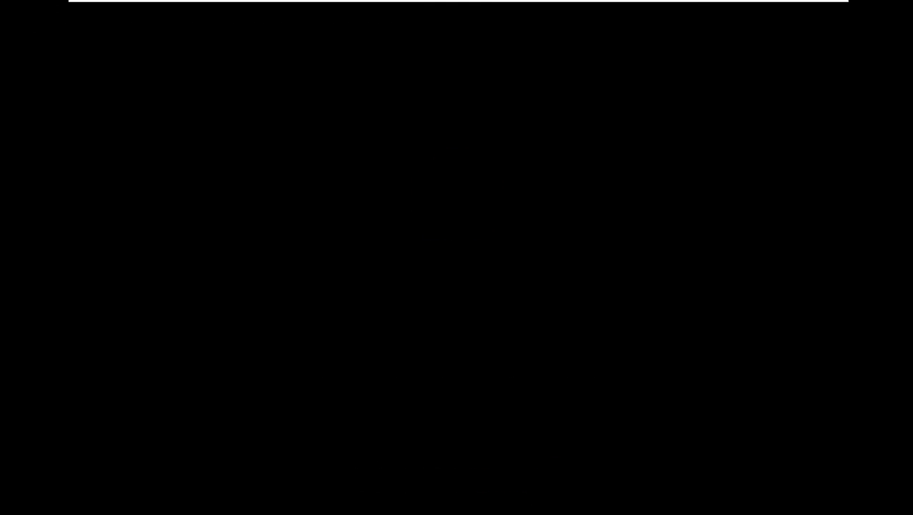
{"action": "key", "text": "Return"}
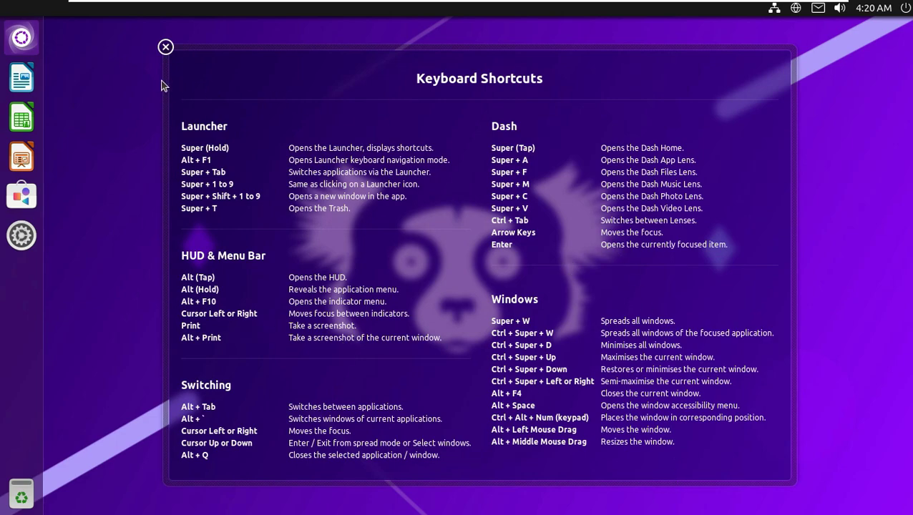
Dismiss the shortcuts overlay and view the Details page in System Settings
{"action": "left_click", "coordinate": [166, 47]}
{"action": "left_click", "coordinate": [34, 246]}
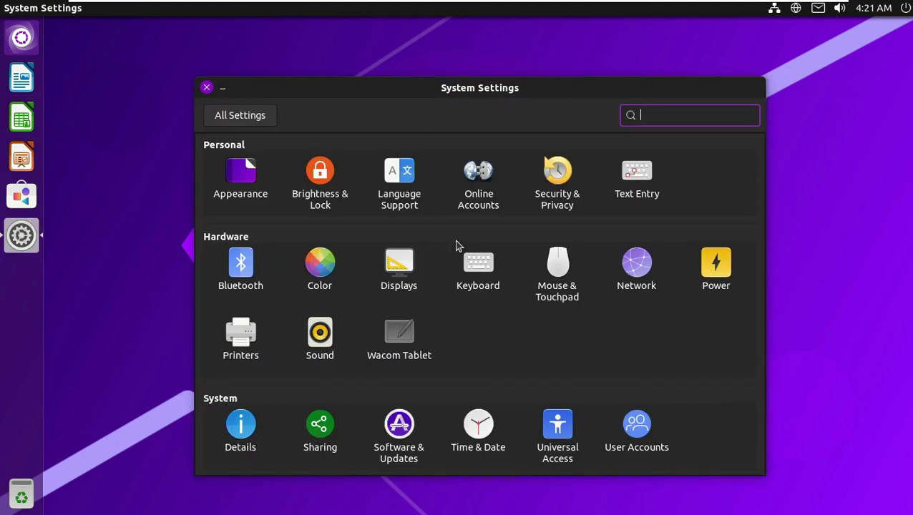
{"action": "left_click", "coordinate": [250, 432]}
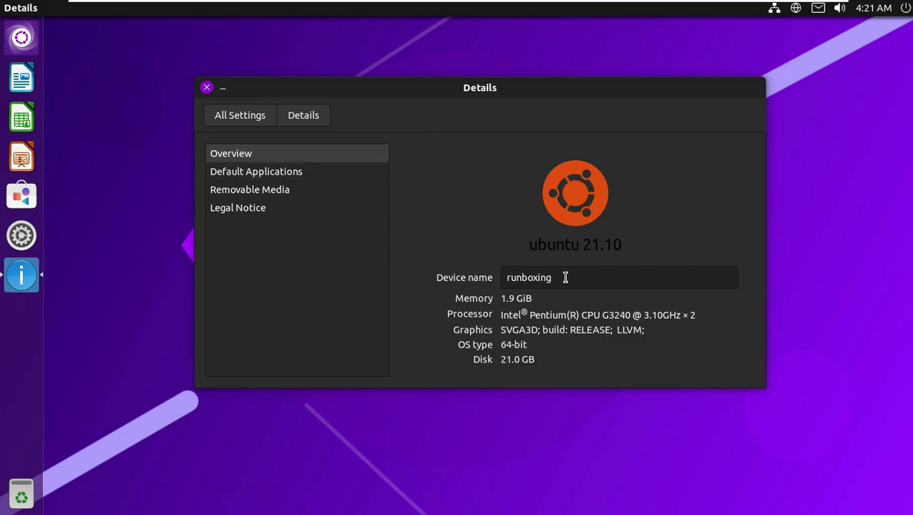
{"action": "left_click", "coordinate": [236, 122]}
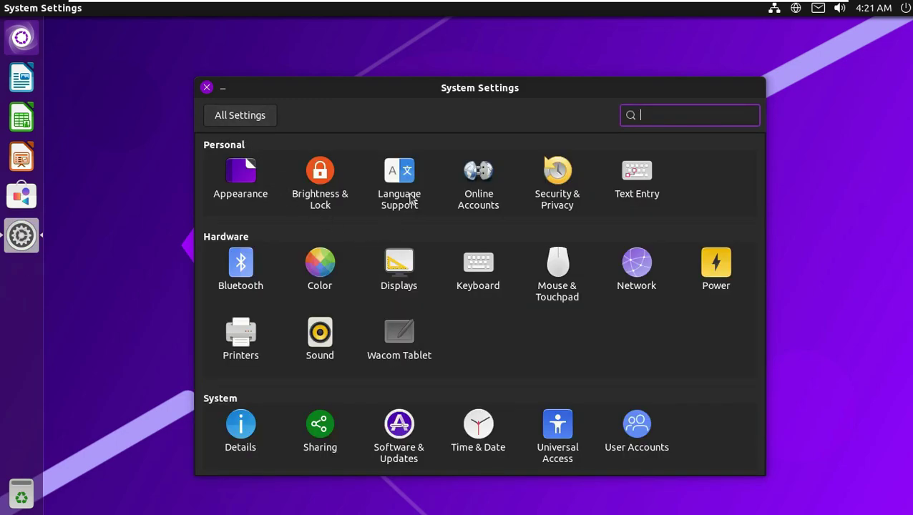
Try the pink Indri and green Adiante wallpapers, restore Impish Indri, then view Behavior options
{"action": "left_click", "coordinate": [247, 178]}
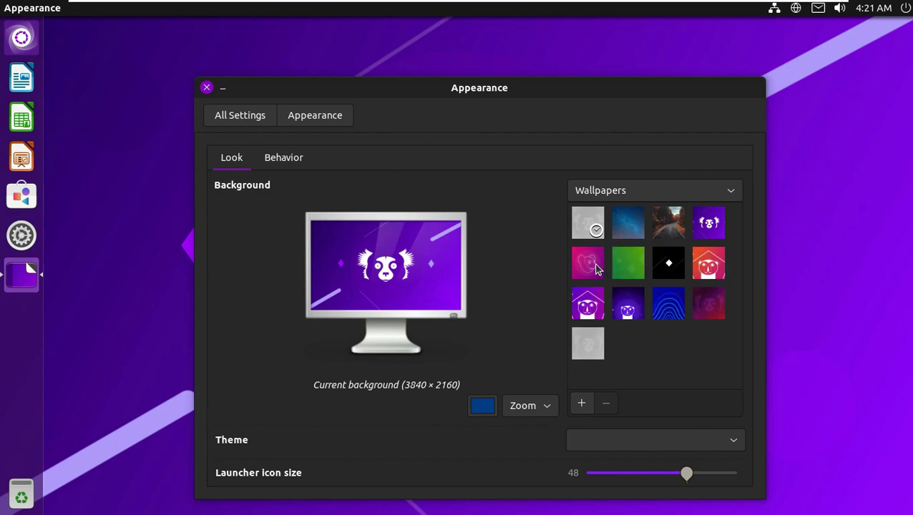
{"action": "left_click", "coordinate": [587, 269]}
{"action": "left_click_drag", "start_coordinate": [515, 86], "coordinate": [507, 89]}
{"action": "left_click", "coordinate": [619, 266]}
{"action": "left_click_drag", "start_coordinate": [619, 266], "coordinate": [489, 45]}
{"action": "left_click", "coordinate": [671, 208]}
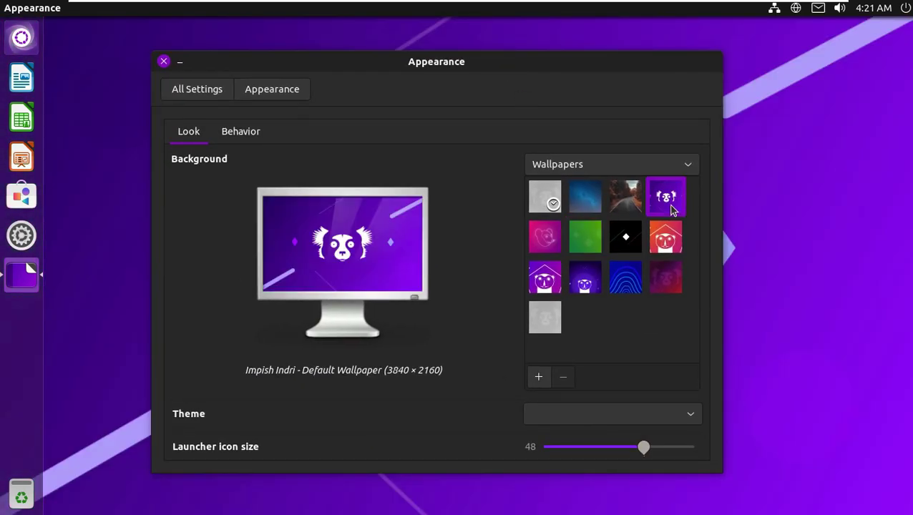
{"action": "left_click", "coordinate": [251, 136]}
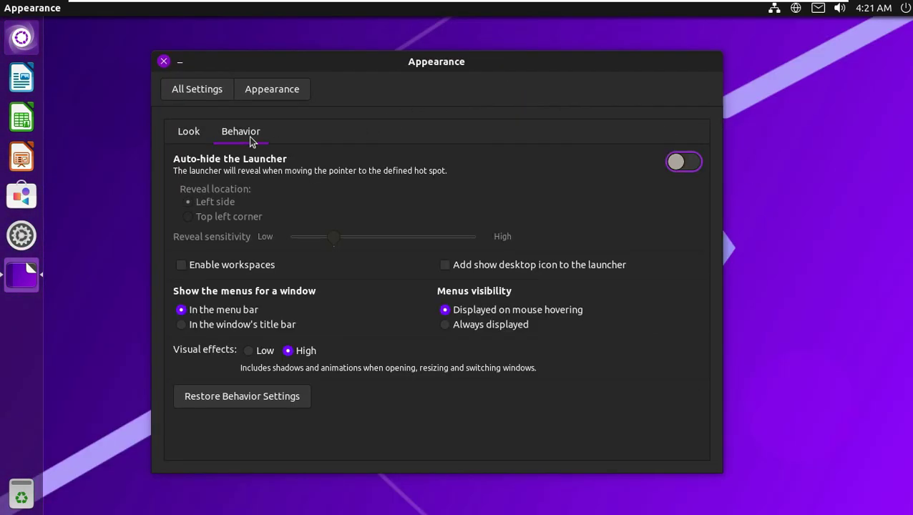
{"action": "left_click", "coordinate": [201, 96]}
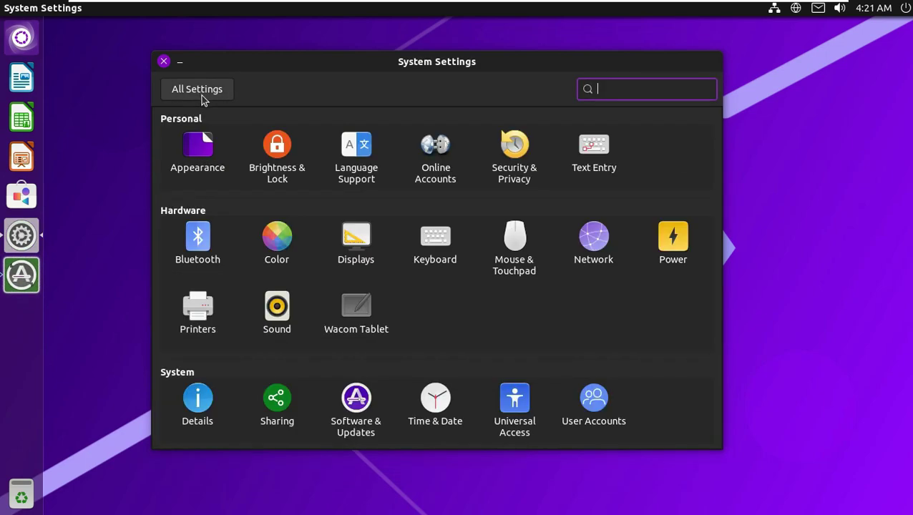
Install the 109.1 MB of updates in Software Updater with package details shown, then close System Settings
{"action": "left_click", "coordinate": [21, 274]}
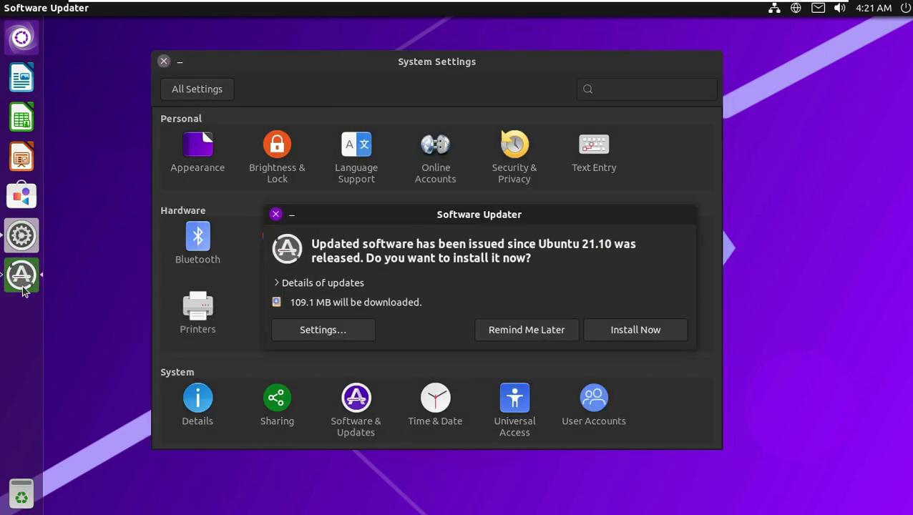
{"action": "left_click", "coordinate": [279, 285]}
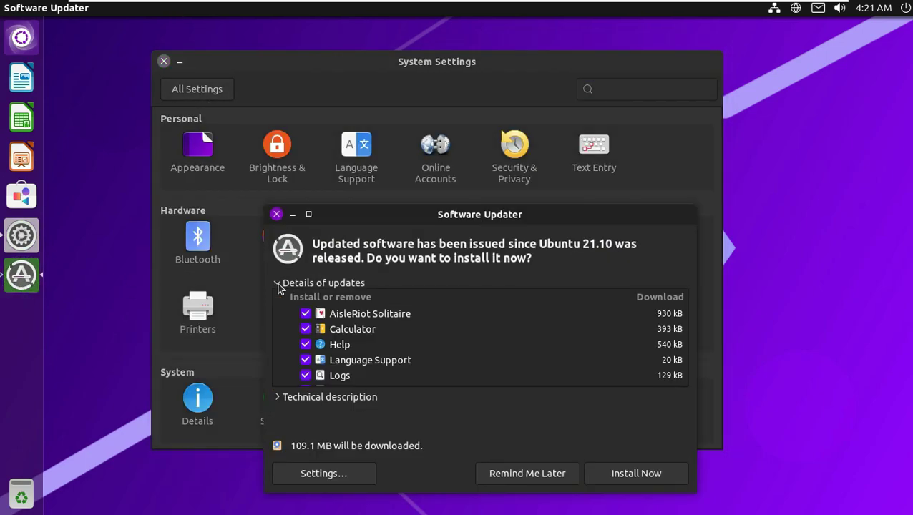
{"action": "left_click", "coordinate": [658, 473]}
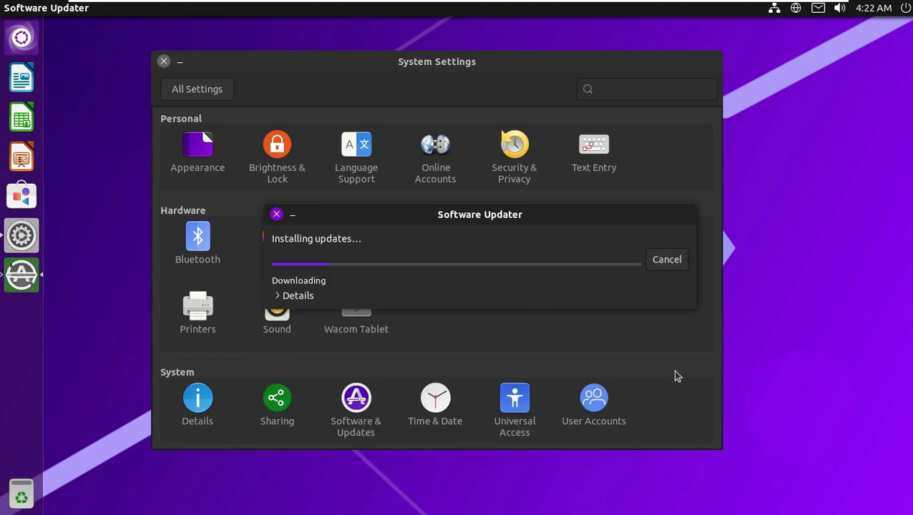
{"action": "left_click", "coordinate": [279, 298]}
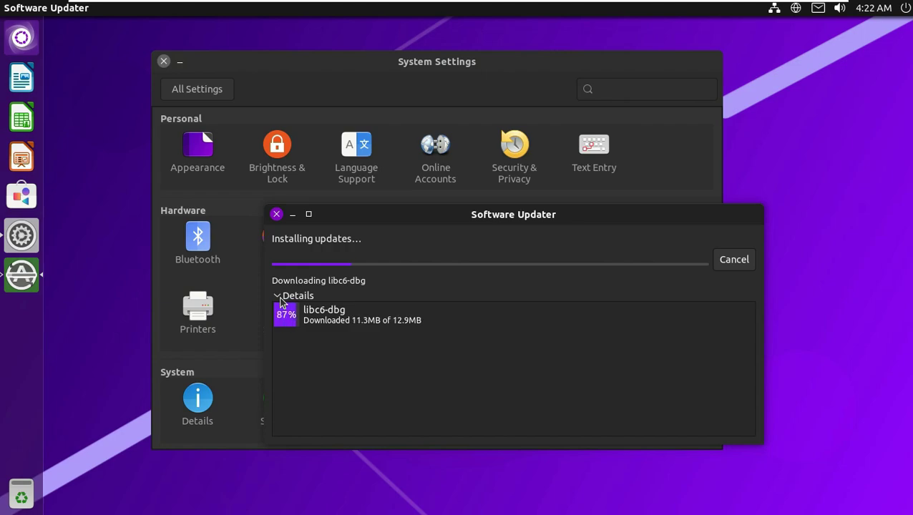
{"action": "left_click", "coordinate": [465, 69]}
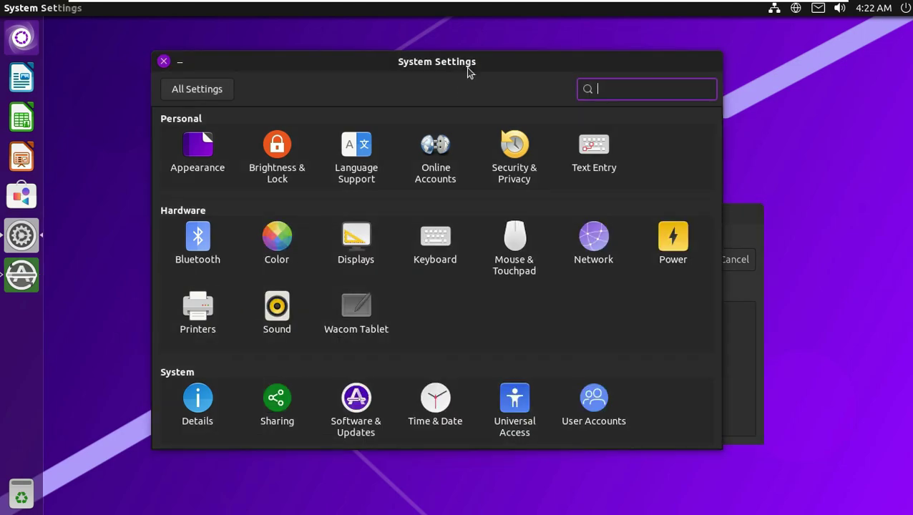
{"action": "left_click", "coordinate": [164, 61]}
Search the Dash for apps by the letters a, b, c and d, then clear and close it
{"action": "left_click", "coordinate": [22, 38]}
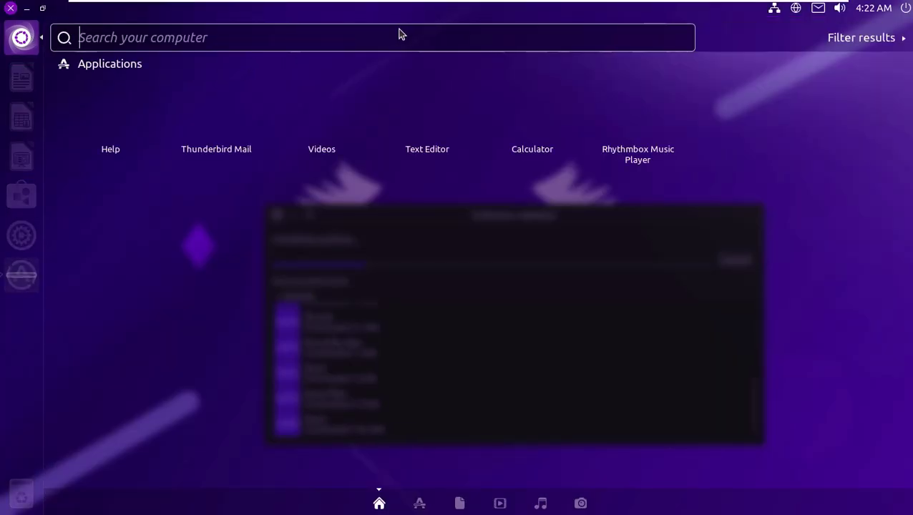
{"action": "type", "text": "a"}
{"action": "scroll", "coordinate": [536, 296], "scroll_direction": "down", "scroll_amount": 3}
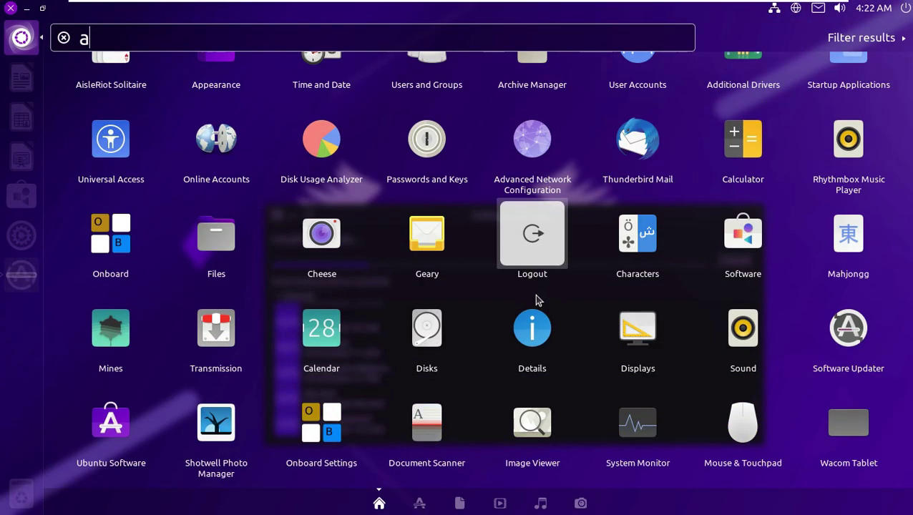
{"action": "scroll", "coordinate": [539, 309], "scroll_direction": "up", "scroll_amount": 2}
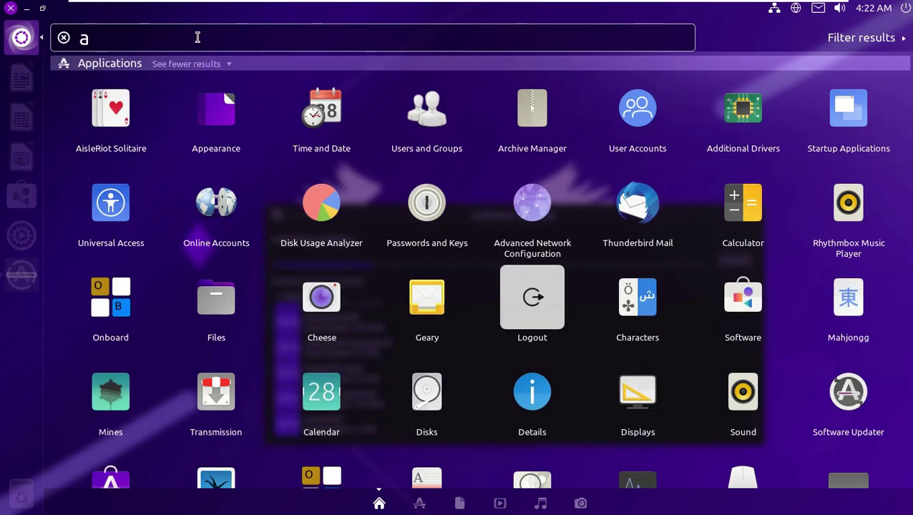
{"action": "key", "text": "BackSpace"}
{"action": "type", "text": "b"}
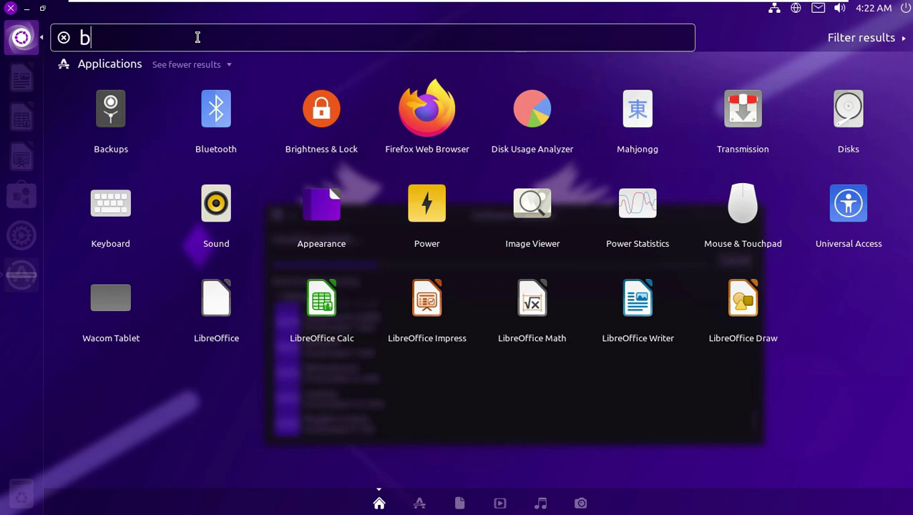
{"action": "key", "text": "BackSpace"}
{"action": "type", "text": "c"}
{"action": "scroll", "coordinate": [350, 274], "scroll_direction": "down", "scroll_amount": 2}
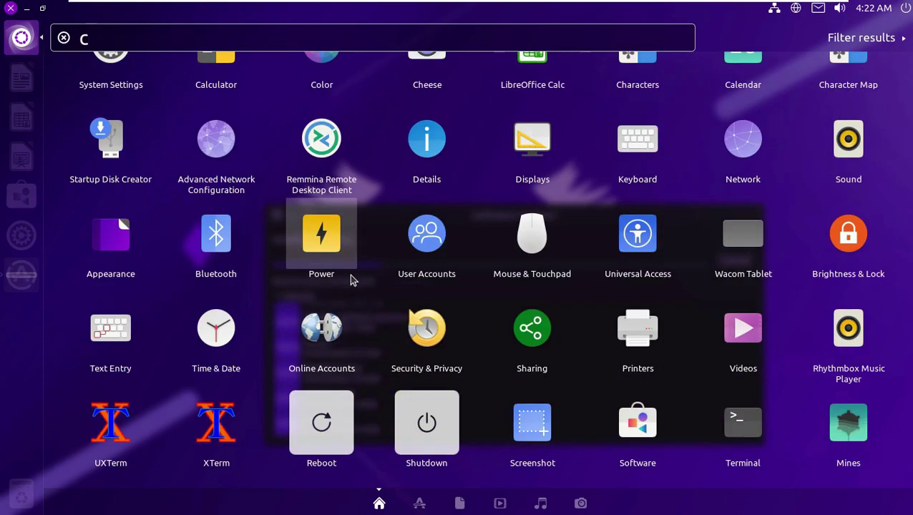
{"action": "key", "text": "BackSpace"}
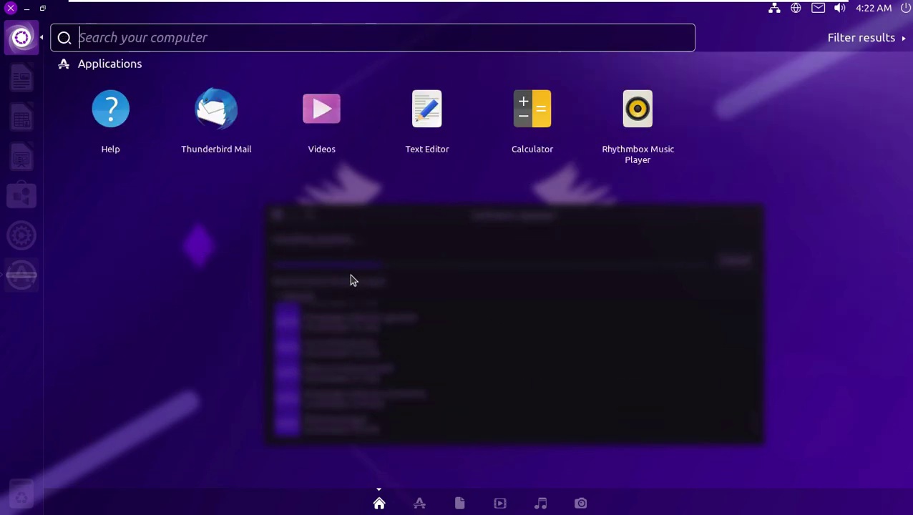
{"action": "type", "text": "d"}
{"action": "left_click", "coordinate": [64, 38]}
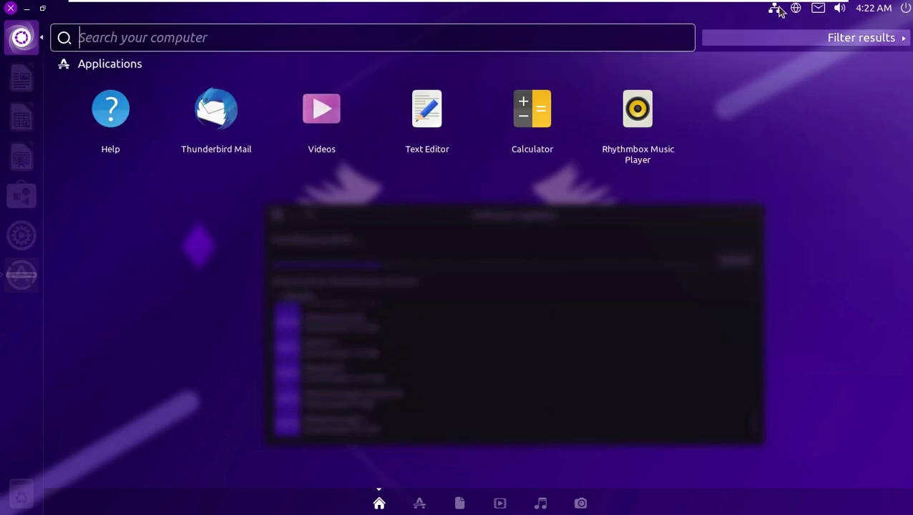
{"action": "left_click", "coordinate": [17, 29]}
Check the network menu and the calendar for Thursday 14 October 2021 in the top panel
{"action": "left_click", "coordinate": [775, 8]}
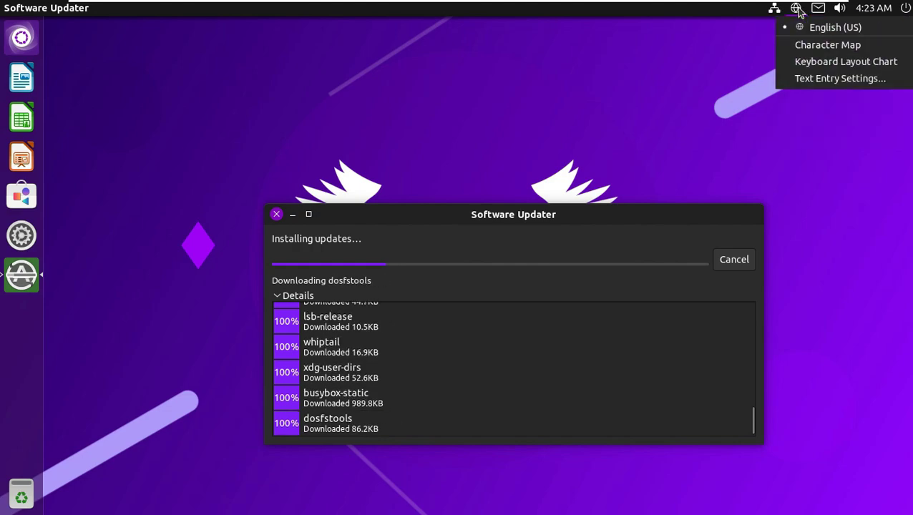
{"action": "mouse_move", "coordinate": [841, 14]}
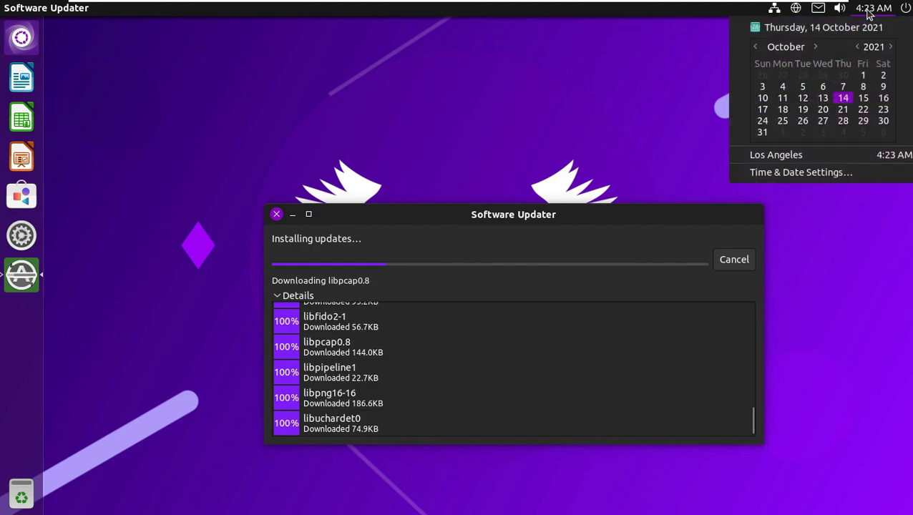
{"action": "left_click", "coordinate": [846, 221]}
View the About This Computer details from the session menu
{"action": "left_click", "coordinate": [906, 8]}
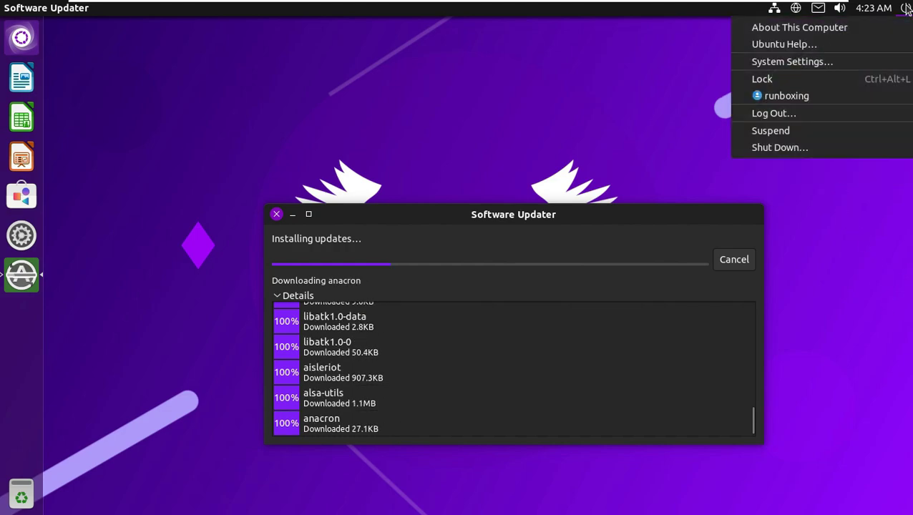
{"action": "left_click", "coordinate": [802, 29]}
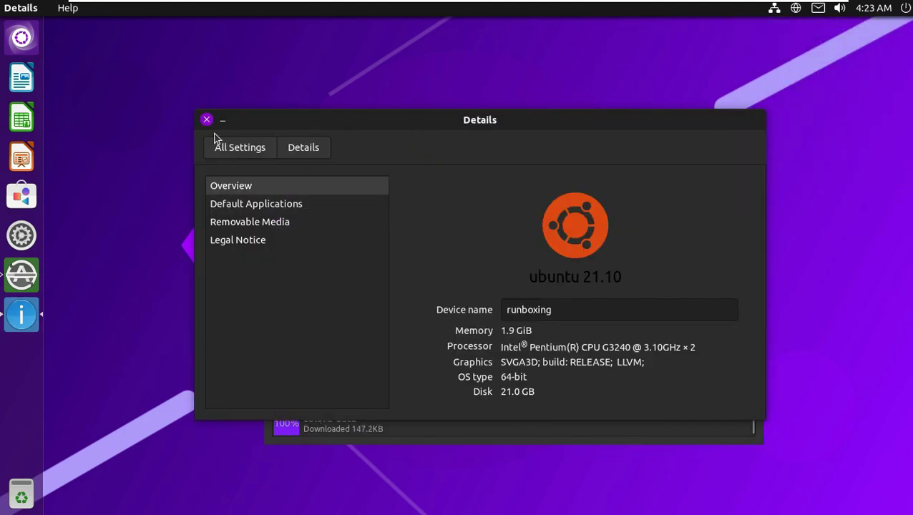
{"action": "left_click", "coordinate": [206, 120]}
Review the Power settings in System Settings, then launch Ubuntu Software
{"action": "left_click", "coordinate": [906, 8]}
{"action": "left_click", "coordinate": [799, 72]}
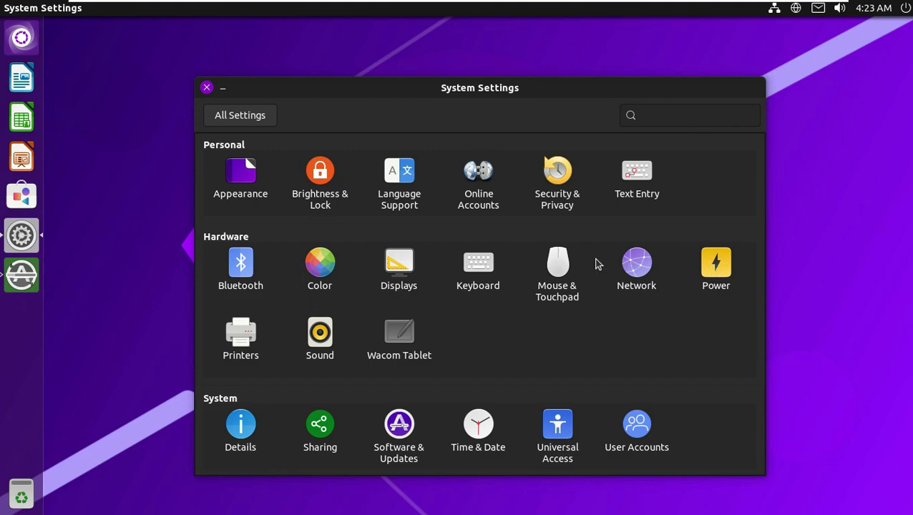
{"action": "left_click", "coordinate": [712, 273]}
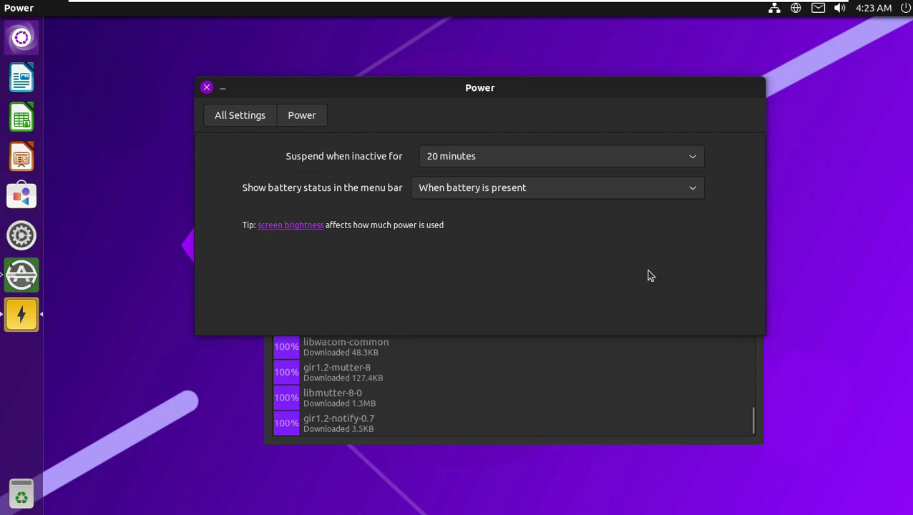
{"action": "left_click", "coordinate": [207, 88]}
{"action": "left_click", "coordinate": [29, 201]}
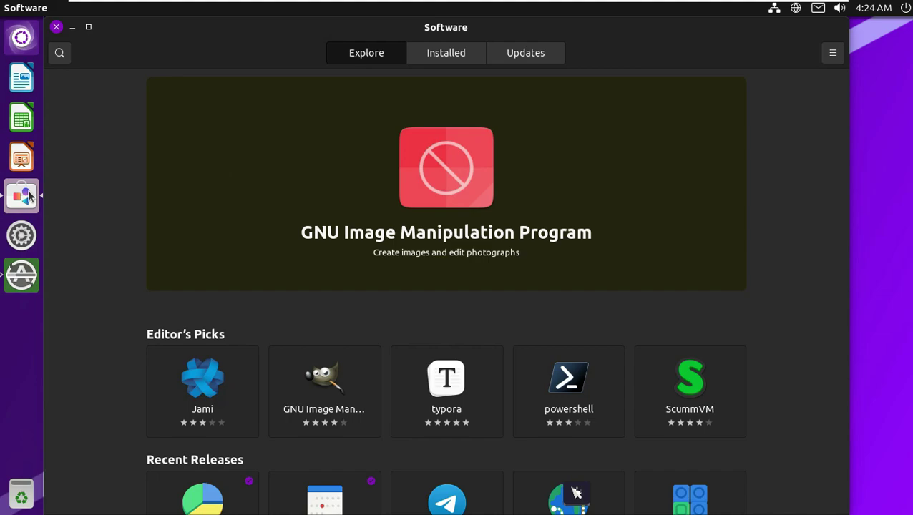
Check the About Software dialog showing version 40.4
{"action": "left_click", "coordinate": [833, 53]}
{"action": "left_click", "coordinate": [793, 136]}
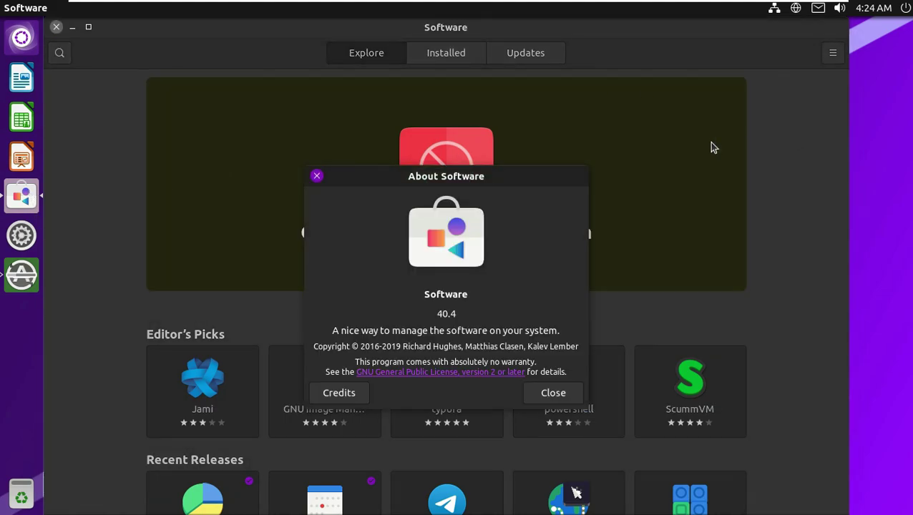
{"action": "left_click", "coordinate": [553, 393]}
{"action": "scroll", "coordinate": [530, 358], "scroll_direction": "down", "scroll_amount": 3}
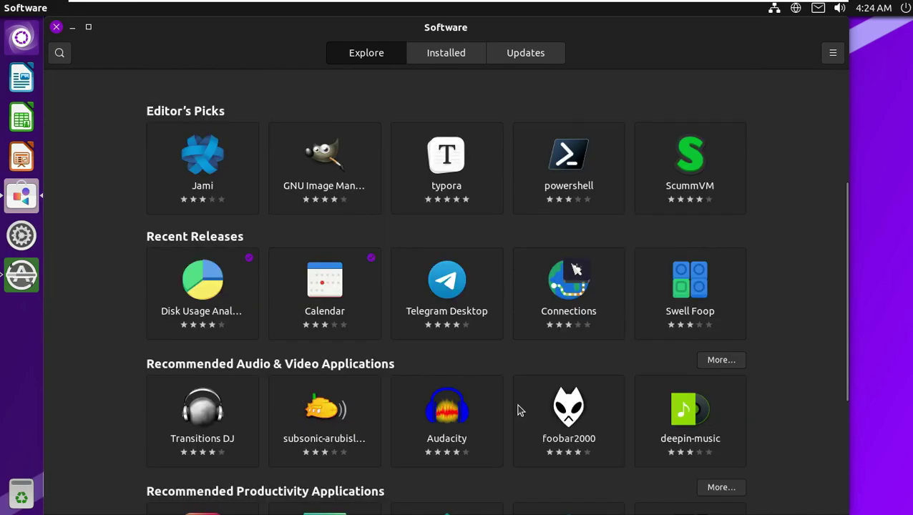
{"action": "scroll", "coordinate": [517, 409], "scroll_direction": "up", "scroll_amount": 3}
Browse the Installed and Updates pages, then close Ubuntu Software
{"action": "left_click", "coordinate": [459, 57]}
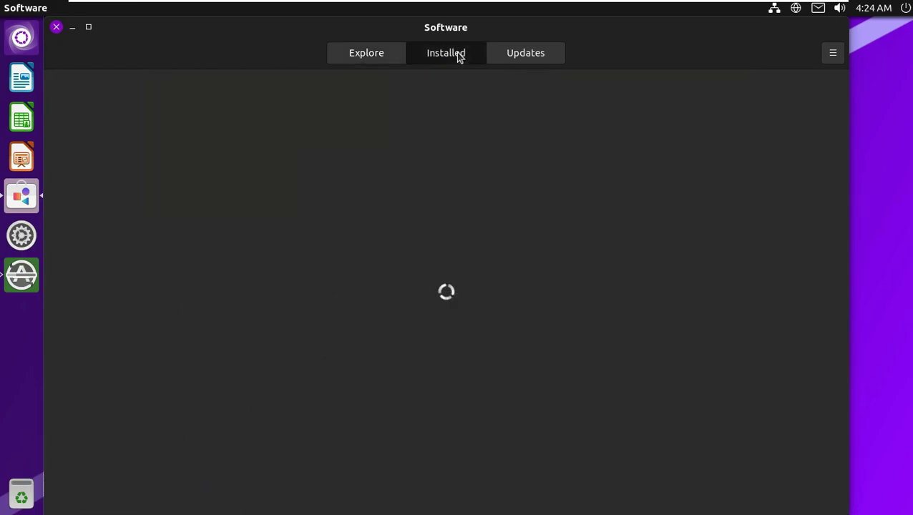
{"action": "left_click", "coordinate": [528, 56]}
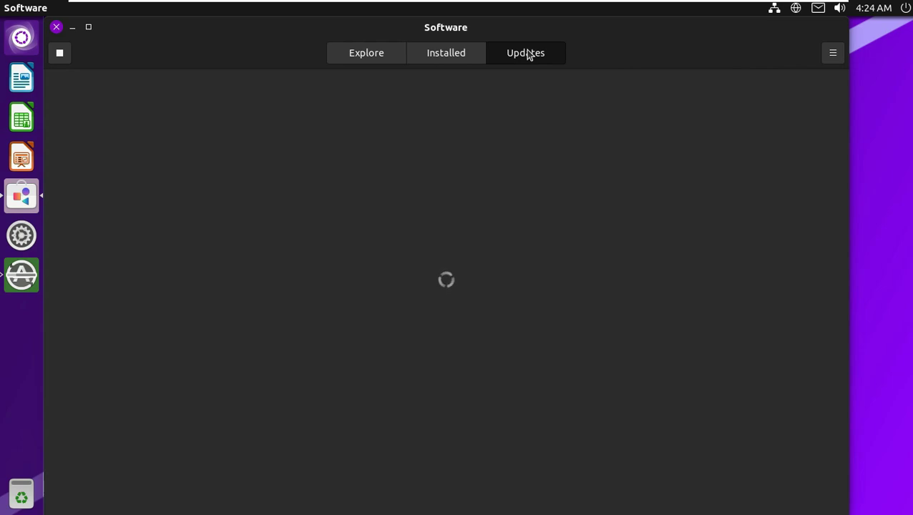
{"action": "left_click", "coordinate": [57, 28]}
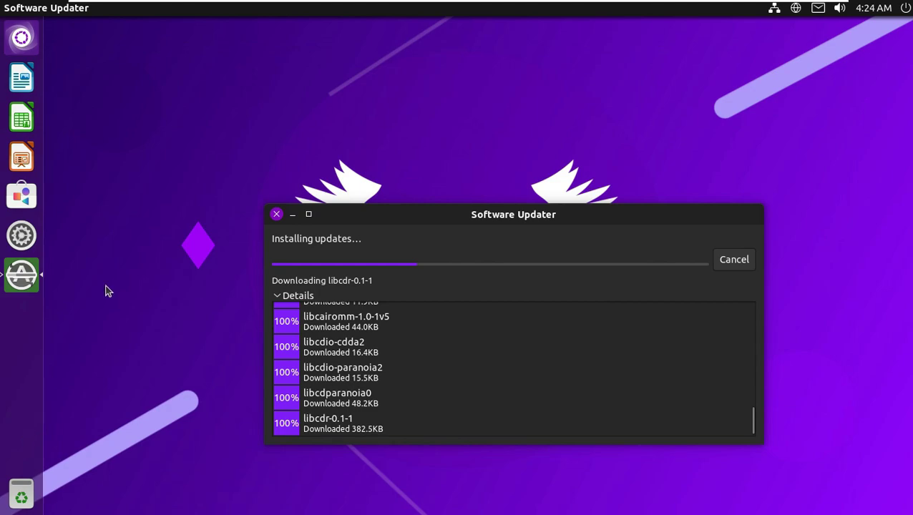
Minimize the Software Updater and open a terminal in the Desktop folder
{"action": "left_click", "coordinate": [193, 133]}
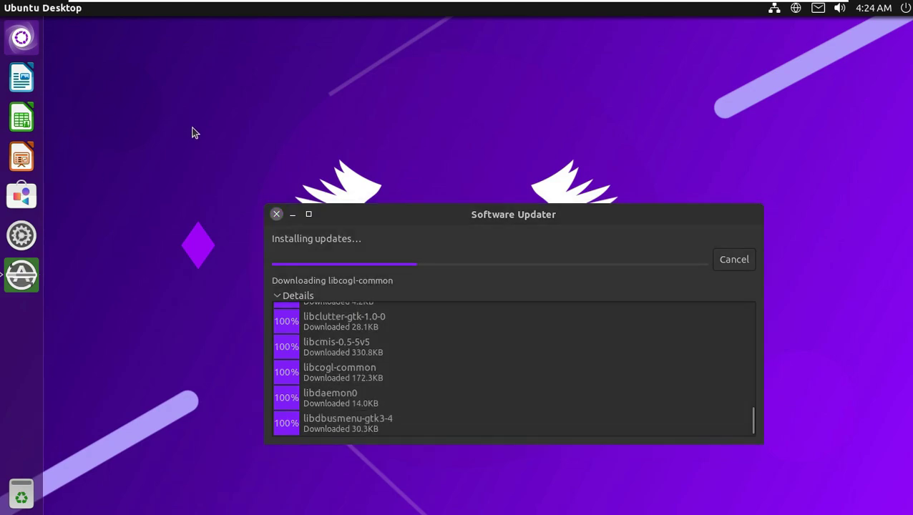
{"action": "left_click", "coordinate": [293, 214]}
{"action": "right_click", "coordinate": [269, 98]}
{"action": "left_click", "coordinate": [328, 160]}
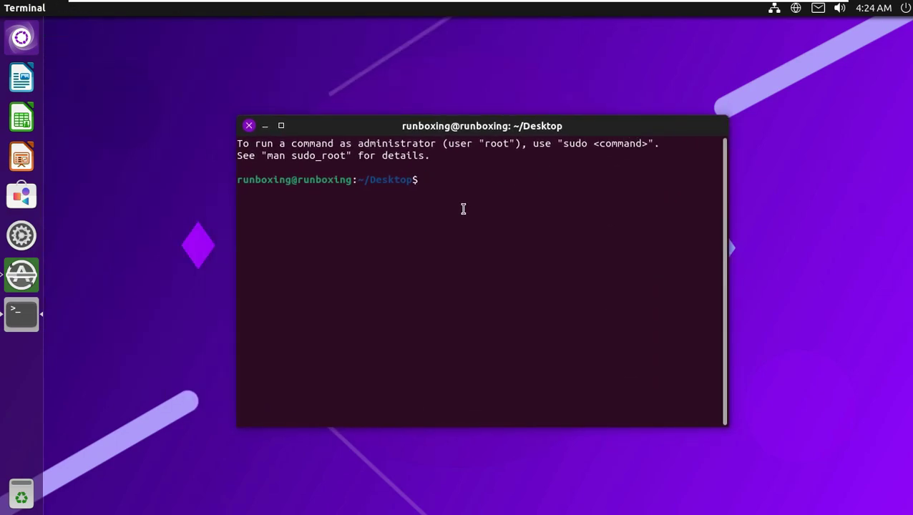
In a maximized terminal, run uname, uname -r (5.13.0-19-generic) and uname -a
{"action": "type", "text": "u"}
{"action": "left_click", "coordinate": [281, 126]}
{"action": "type", "text": "name"}
{"action": "key", "text": "Return"}
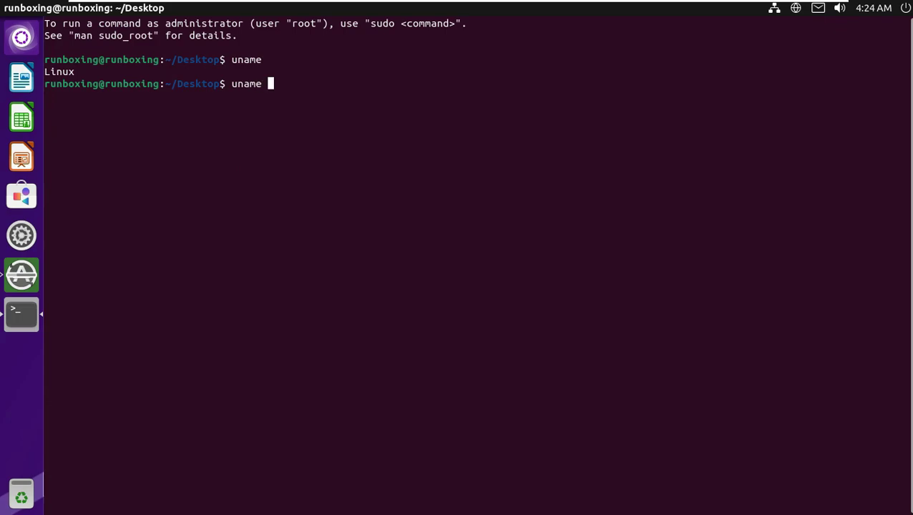
{"action": "type", "text": "-r"}
{"action": "key", "text": "Return"}
{"action": "type", "text": "uname -"}
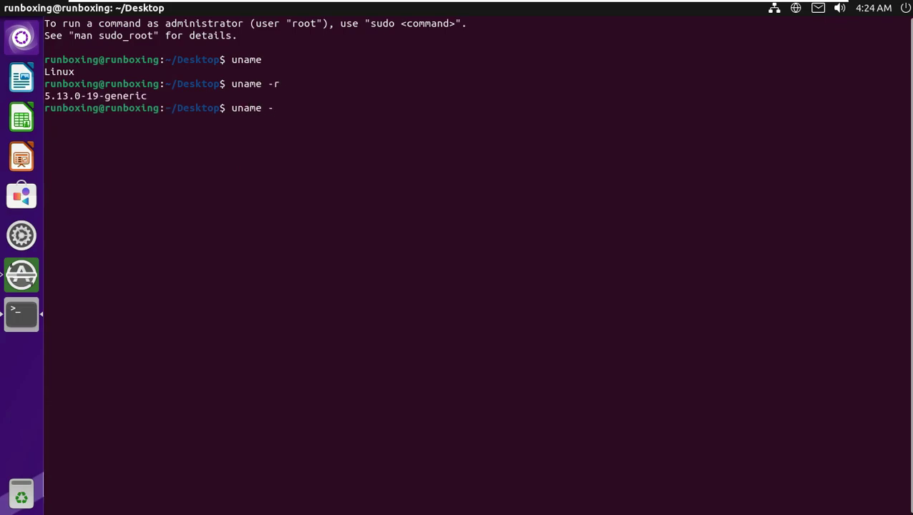
{"action": "type", "text": "a"}
{"action": "key", "text": "Return"}
Run uname -s, -v, -i, -o and -n for kernel, build, platform, OS and hostname, then exit
{"action": "key", "text": "Return"}
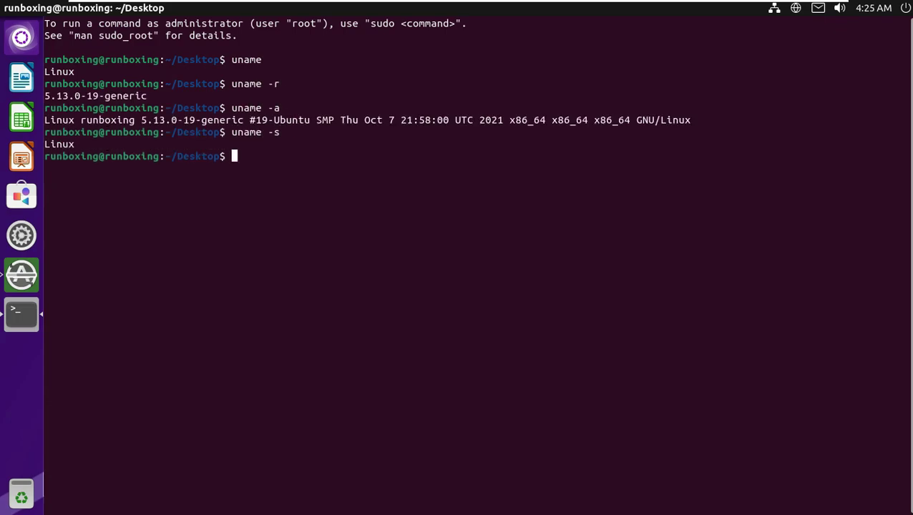
{"action": "key", "text": "Return"}
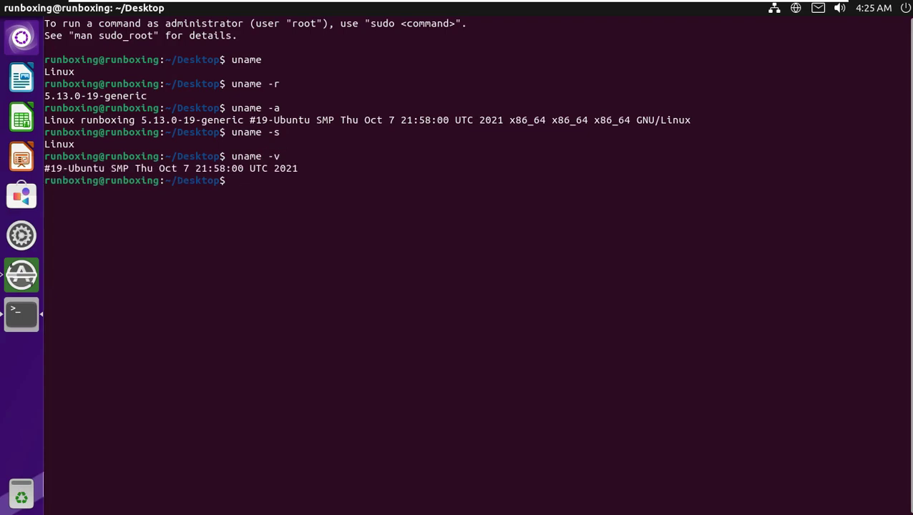
{"action": "key", "text": "Return"}
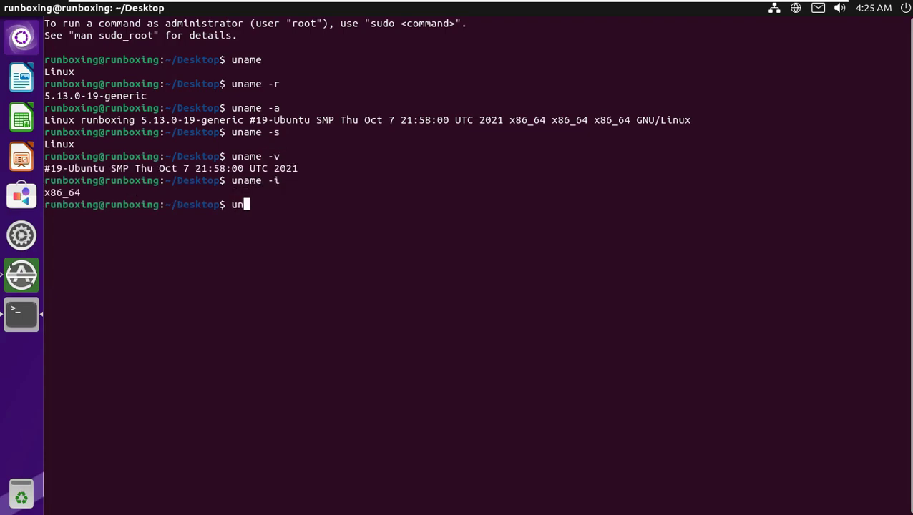
{"action": "key", "text": "Return"}
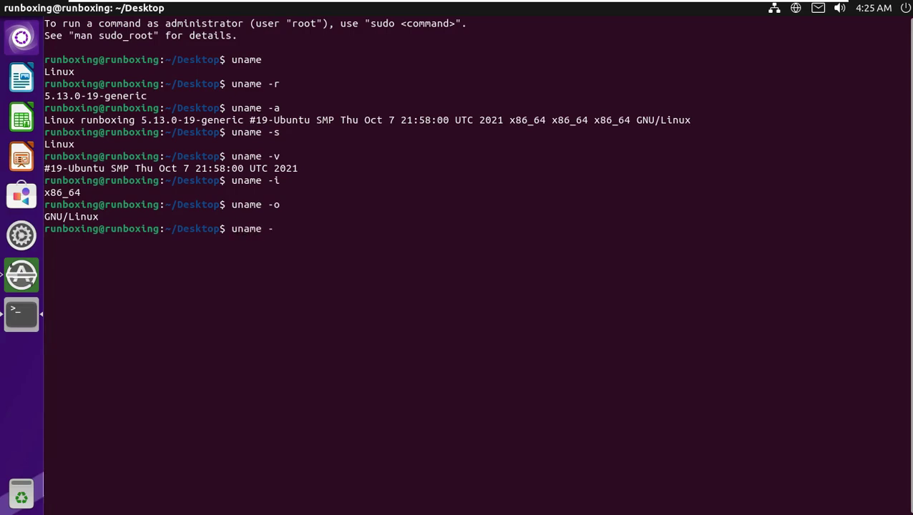
{"action": "key", "text": "Return"}
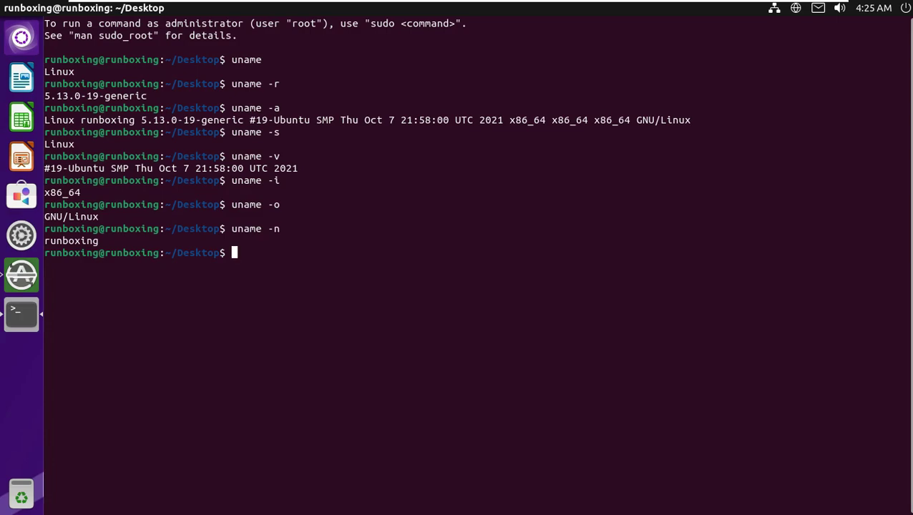
{"action": "left_click_drag", "start_coordinate": [270, 253], "coordinate": [44, 57]}
{"action": "key", "text": "Return"}
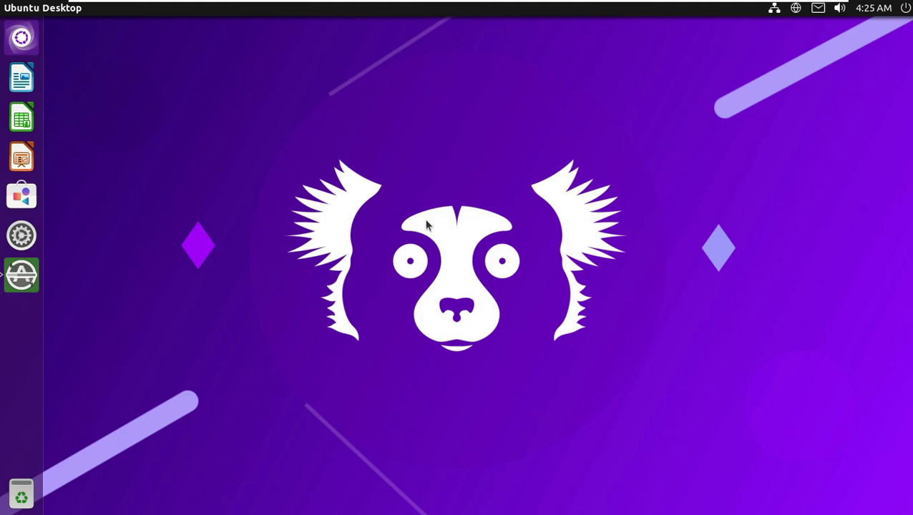
Cycle through the Dash lenses (Applications, Files, Videos, Music, Photos), ending on Files & Folders
{"action": "key", "text": "super"}
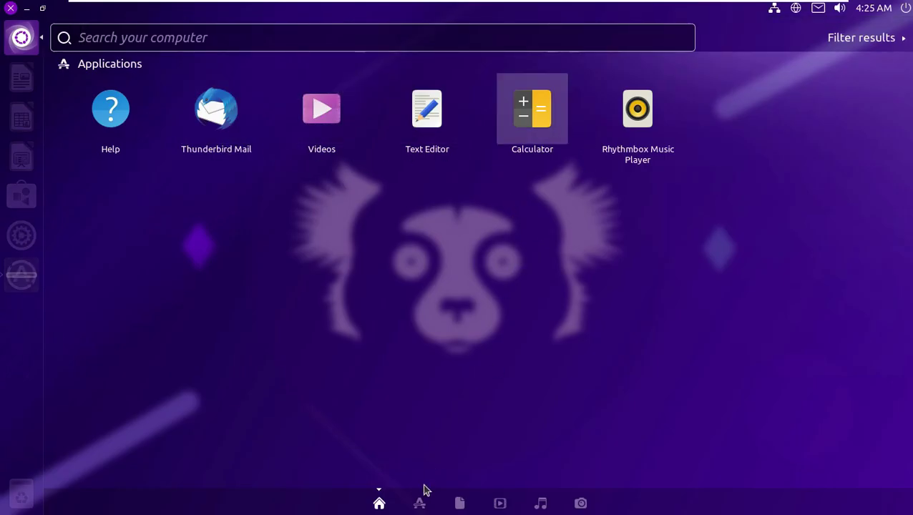
{"action": "left_click", "coordinate": [420, 501]}
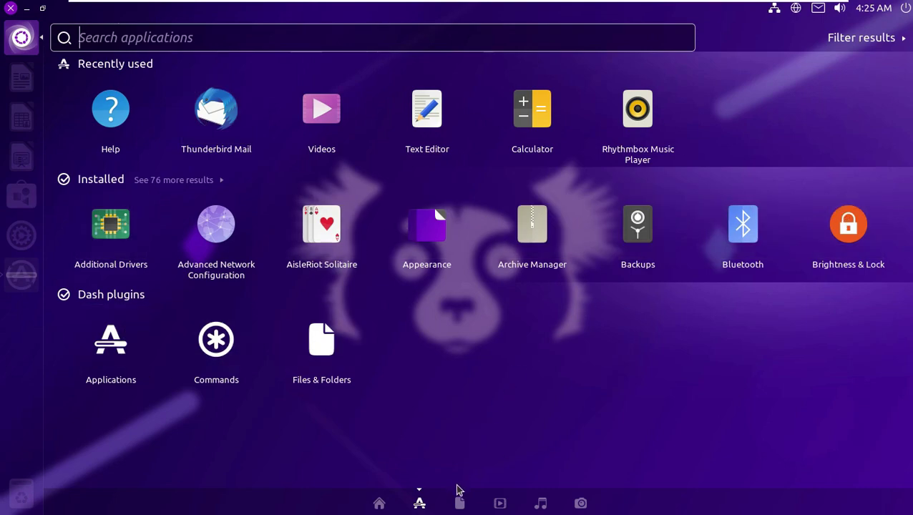
{"action": "left_click", "coordinate": [460, 504]}
{"action": "left_click", "coordinate": [499, 503]}
{"action": "left_click", "coordinate": [541, 504]}
{"action": "left_click", "coordinate": [580, 503]}
{"action": "left_click", "coordinate": [462, 503]}
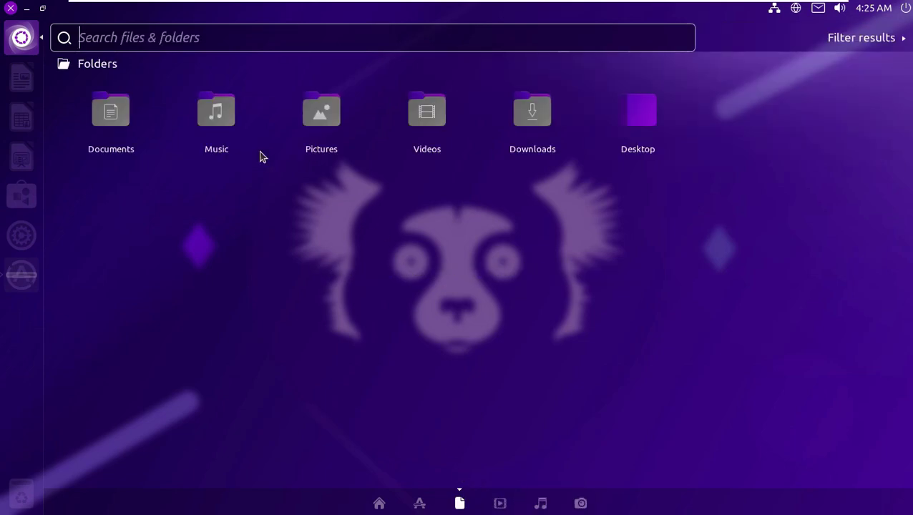
Preview the Documents folder, open it in the file manager, and maximize the window
{"action": "key", "text": "shift+Return"}
{"action": "left_click", "coordinate": [683, 304]}
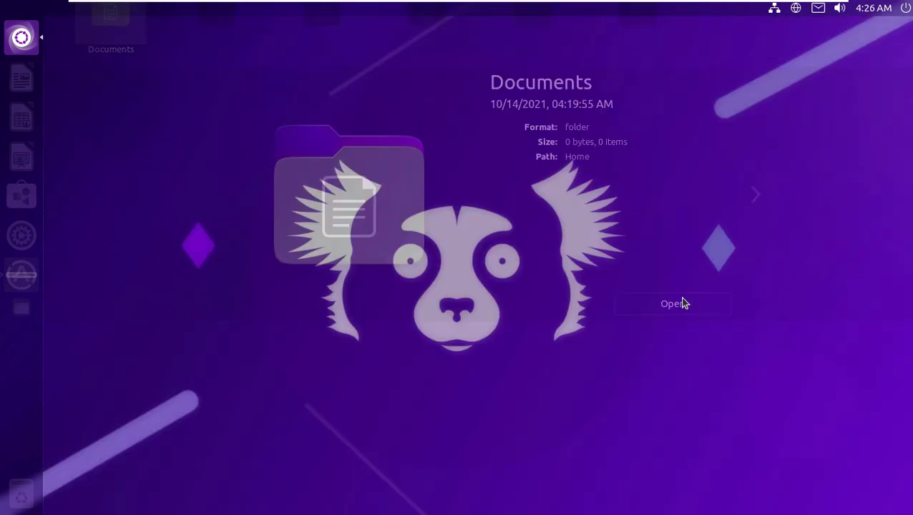
{"action": "left_click_drag", "start_coordinate": [420, 29], "coordinate": [544, 8]}
Browse the Home and File System locations, switching between compact and list views
{"action": "left_click", "coordinate": [97, 71]}
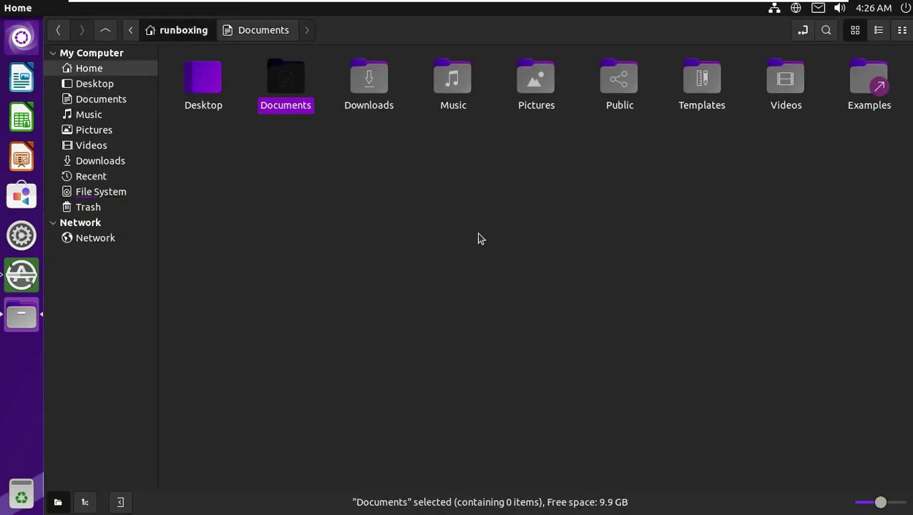
{"action": "left_click", "coordinate": [111, 190]}
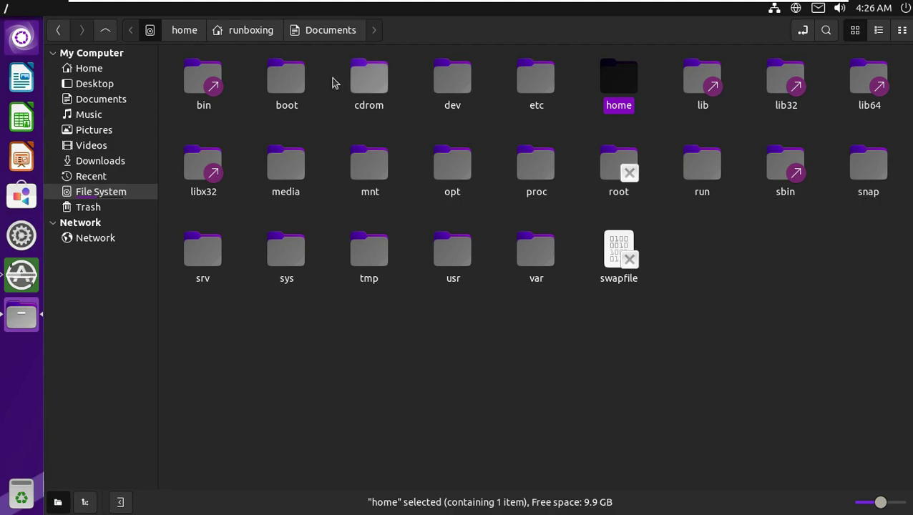
{"action": "left_click", "coordinate": [901, 30]}
{"action": "left_click", "coordinate": [879, 30]}
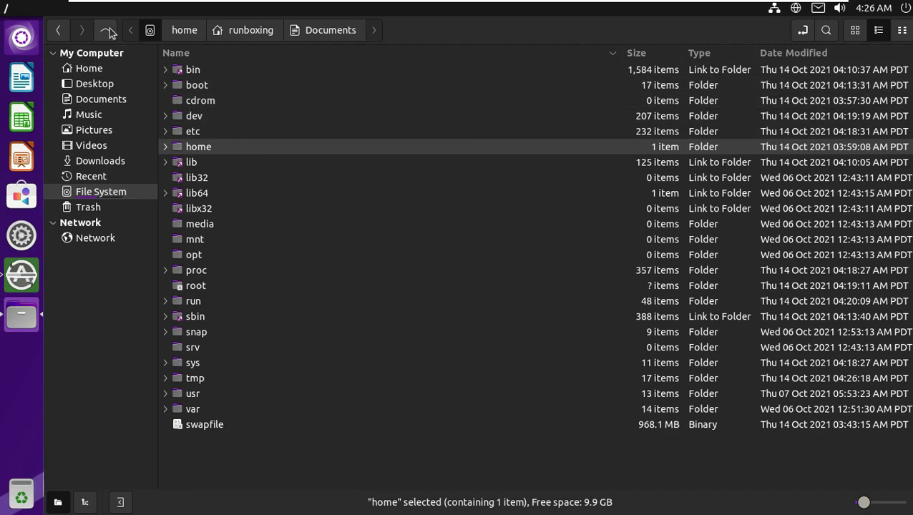
Return home, try the editable location path and icon zoom, and show the sidebar as a tree
{"action": "left_click", "coordinate": [66, 33]}
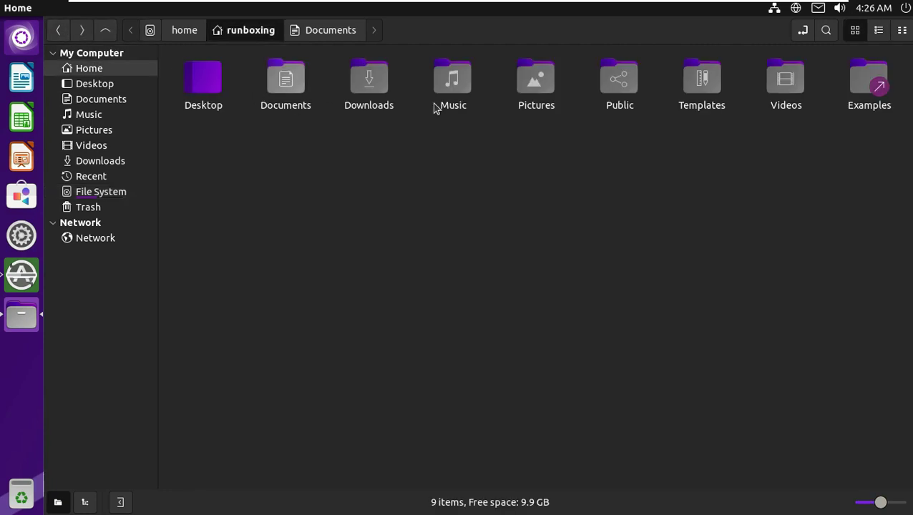
{"action": "left_click", "coordinate": [803, 30]}
{"action": "left_click", "coordinate": [471, 217]}
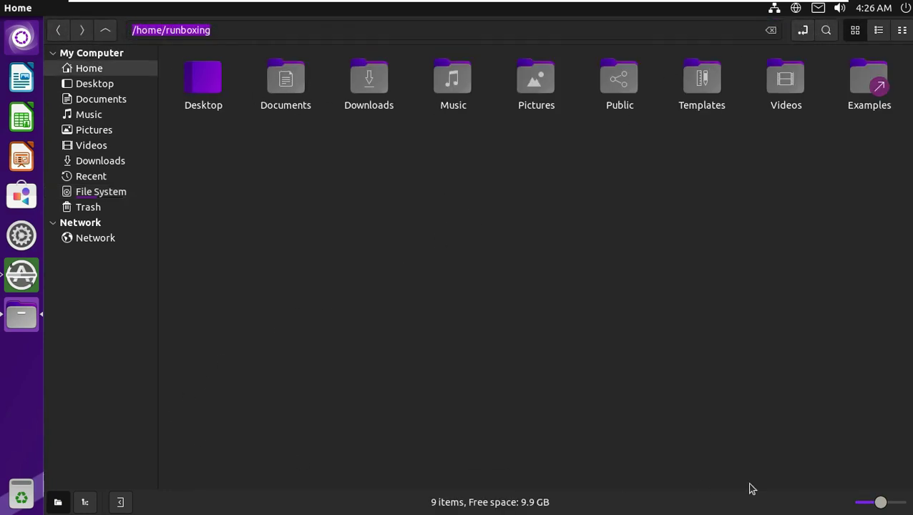
{"action": "left_click_drag", "start_coordinate": [884, 507], "coordinate": [881, 502]}
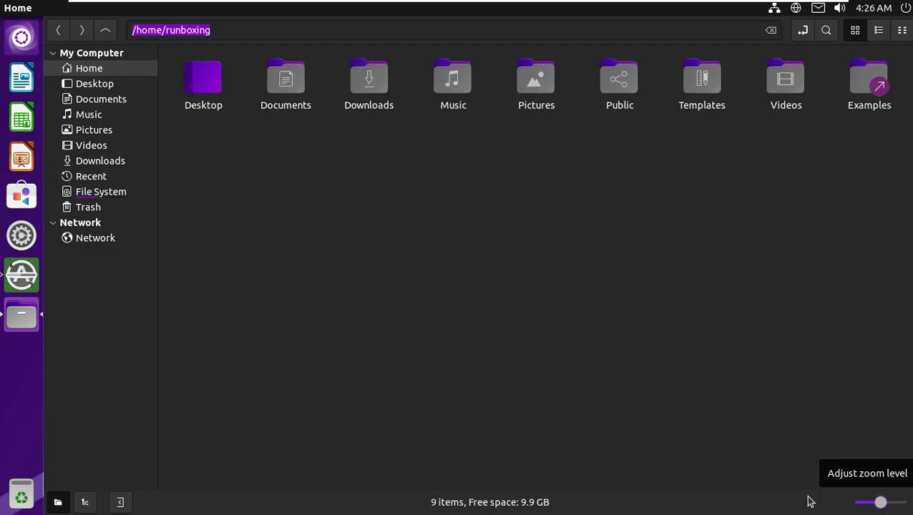
{"action": "left_click", "coordinate": [85, 504]}
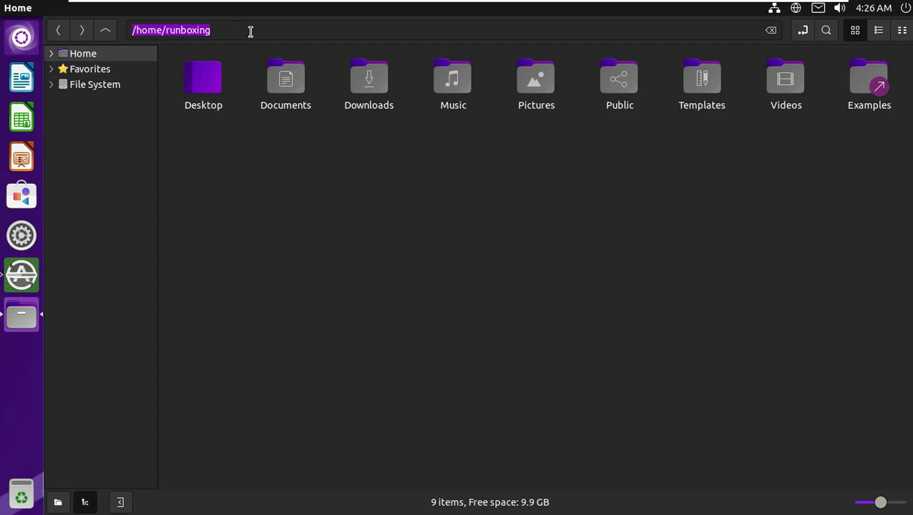
Check the file manager's Help > About information, then close the file manager from the File menu
{"action": "left_click", "coordinate": [229, 8]}
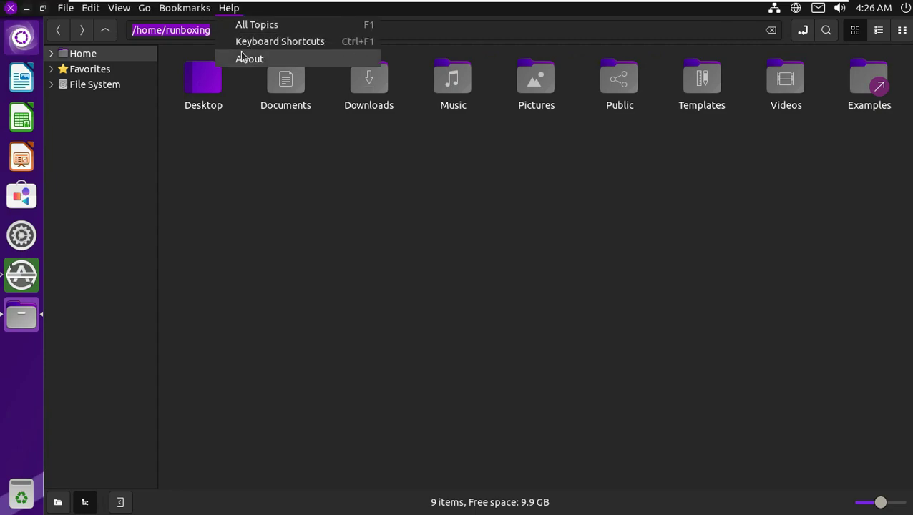
{"action": "left_click", "coordinate": [243, 58]}
{"action": "left_click", "coordinate": [605, 381]}
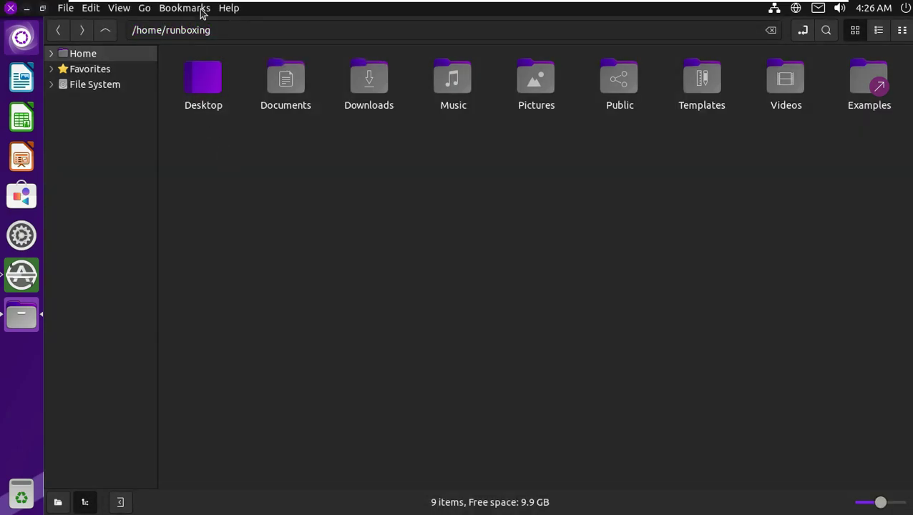
{"action": "left_click", "coordinate": [194, 8]}
{"action": "mouse_move", "coordinate": [93, 10]}
{"action": "left_click", "coordinate": [81, 145]}
Raise Software Updater and move it higher, then show applications in the Dash
{"action": "left_click", "coordinate": [28, 279]}
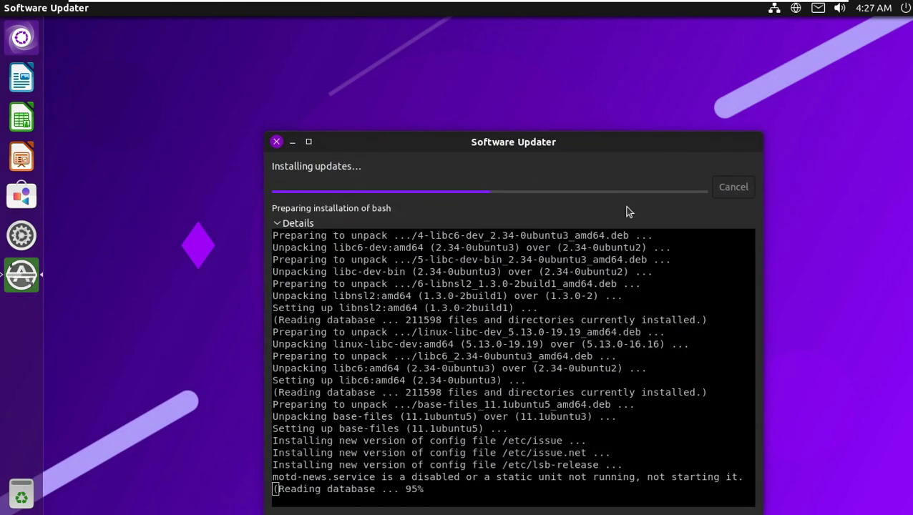
{"action": "left_click_drag", "start_coordinate": [447, 144], "coordinate": [438, 63]}
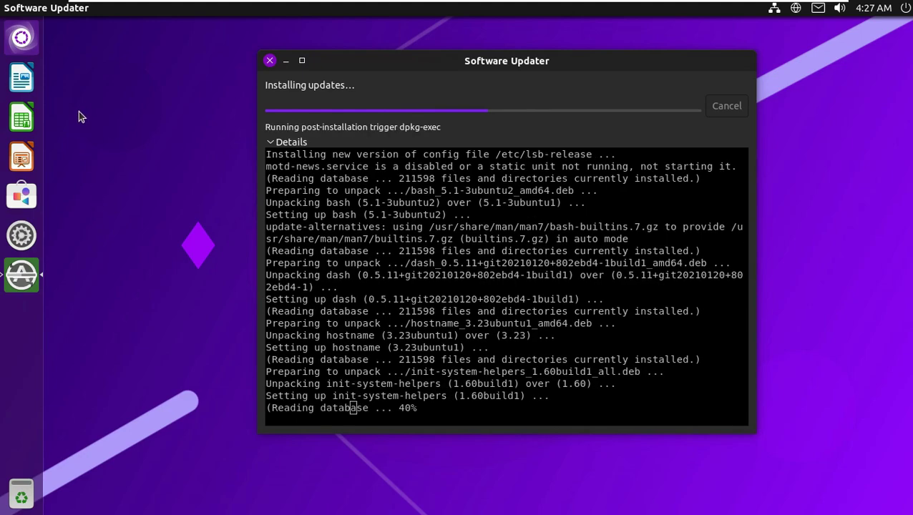
{"action": "left_click", "coordinate": [32, 43]}
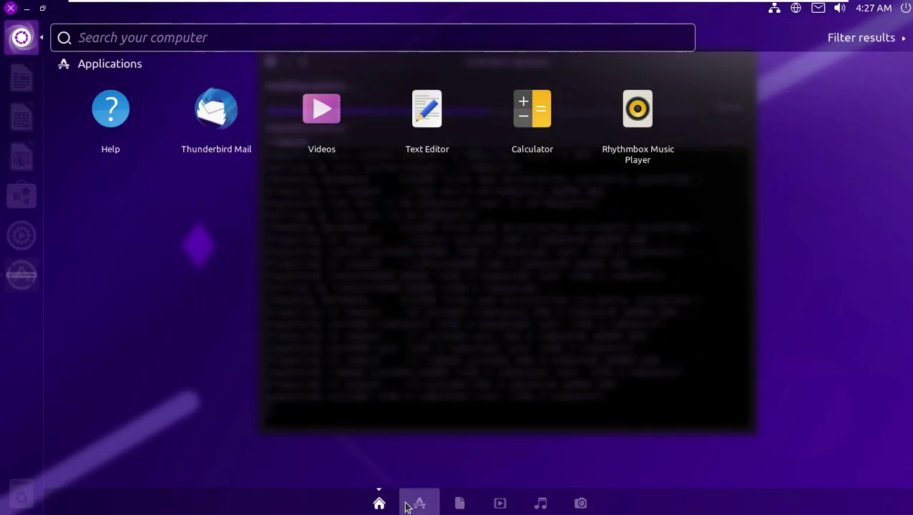
{"action": "left_click", "coordinate": [419, 503]}
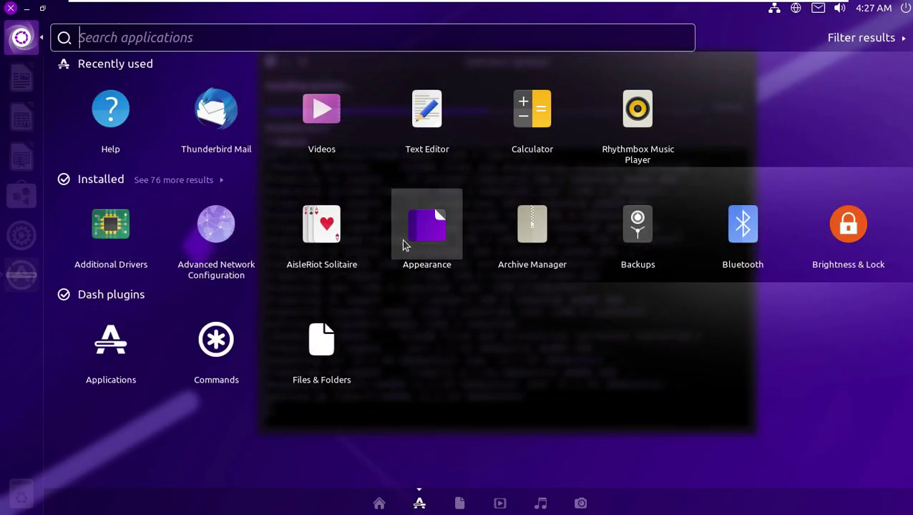
Launch Rhythmbox maximized and look through its Music, Last.fm and Libre.fm sections
{"action": "left_click", "coordinate": [636, 112]}
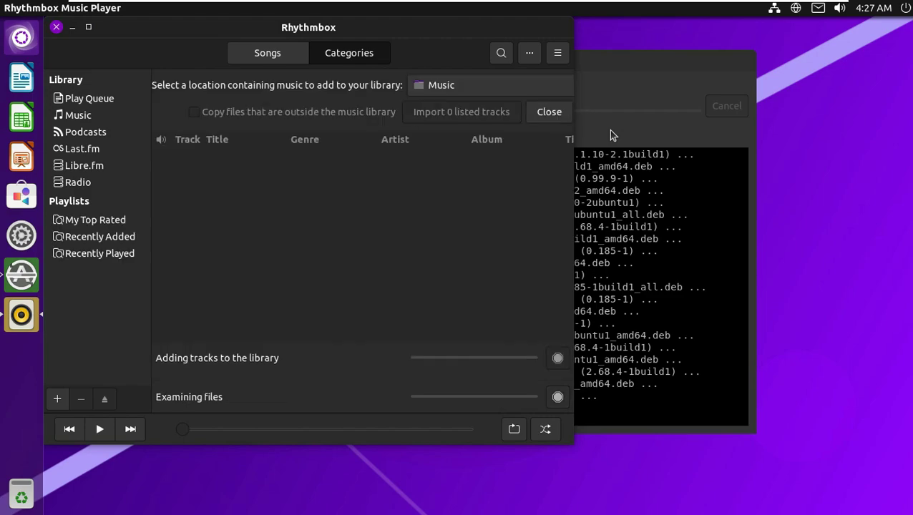
{"action": "left_click", "coordinate": [91, 28]}
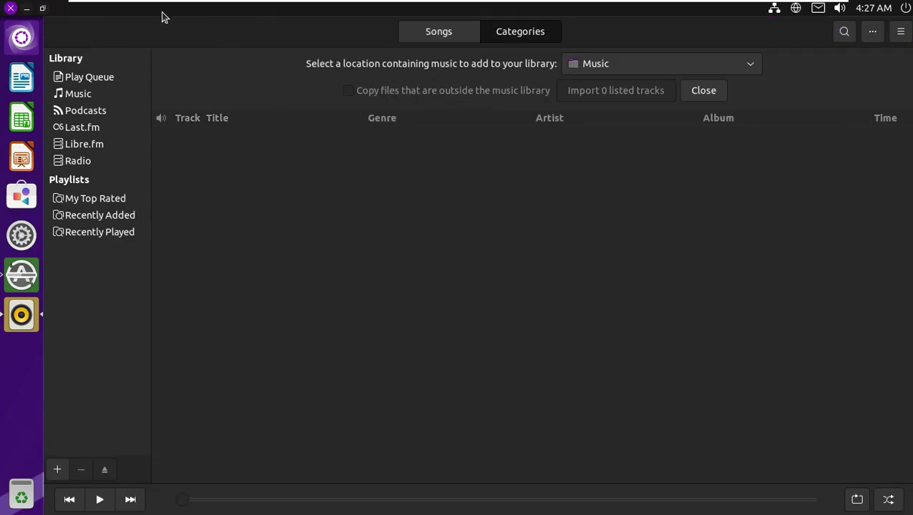
{"action": "left_click", "coordinate": [94, 94]}
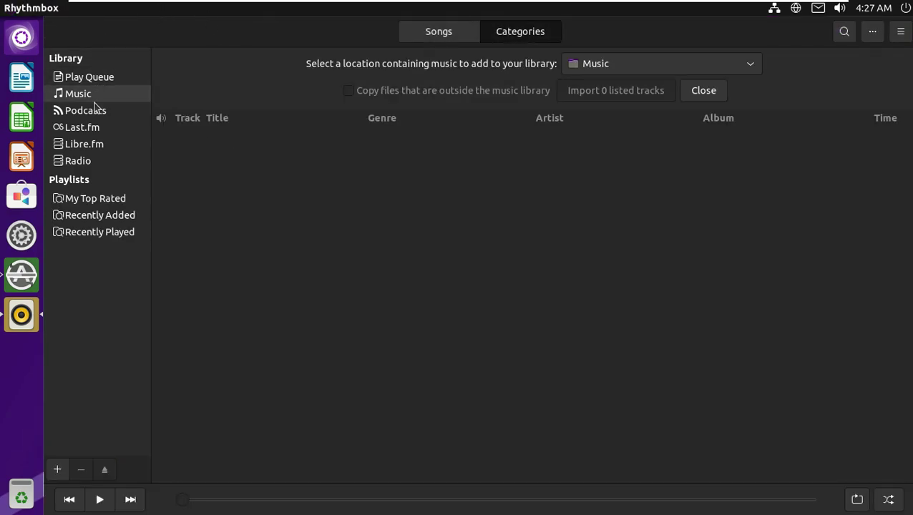
{"action": "left_click", "coordinate": [96, 128]}
{"action": "left_click", "coordinate": [94, 145]}
Play Radio Paradise from the Eclectic radio genre, stop it, and close Rhythmbox
{"action": "left_click", "coordinate": [90, 163]}
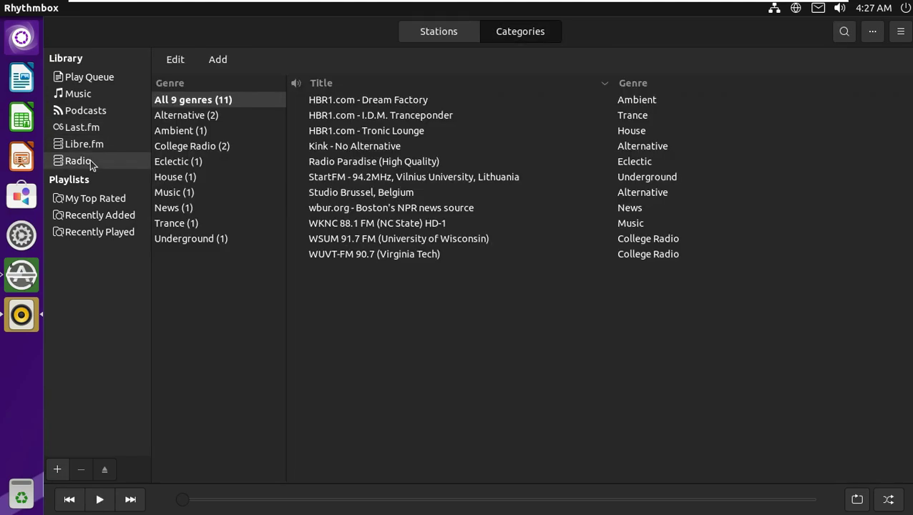
{"action": "left_click", "coordinate": [170, 162]}
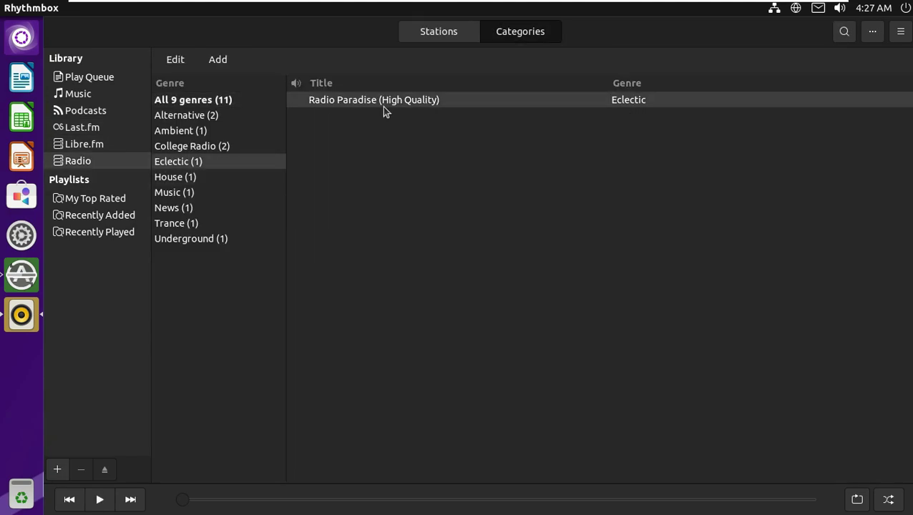
{"action": "left_click", "coordinate": [96, 505]}
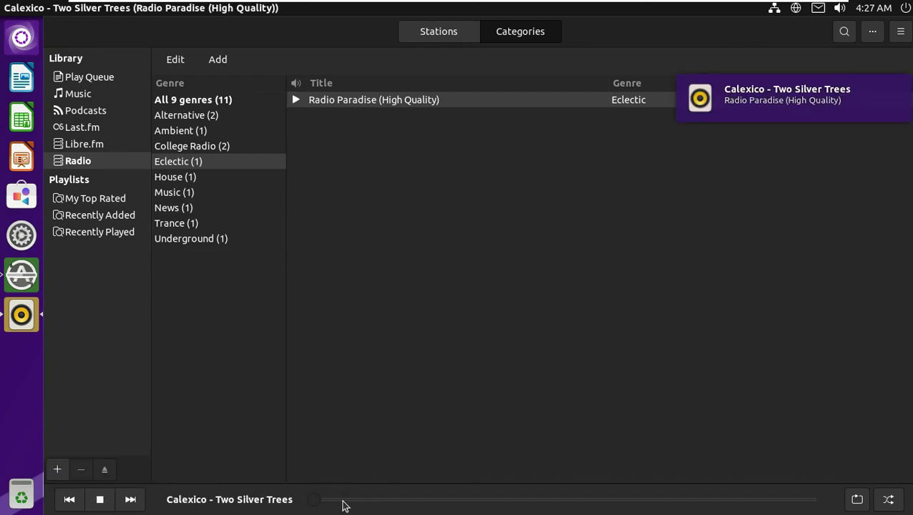
{"action": "left_click", "coordinate": [101, 504]}
{"action": "left_click", "coordinate": [11, 9]}
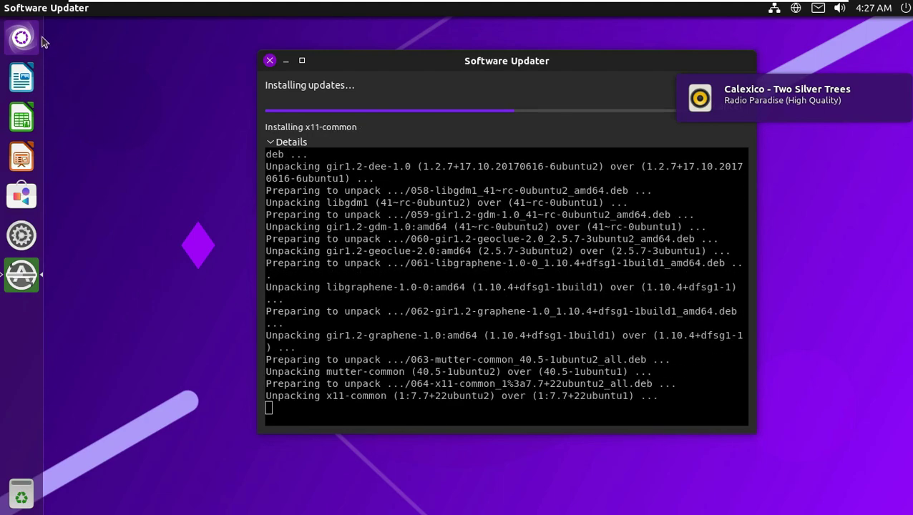
Search 'fi' in the Dash Applications lens to launch Firefox, then open the Trash from the launcher
{"action": "left_click", "coordinate": [22, 37]}
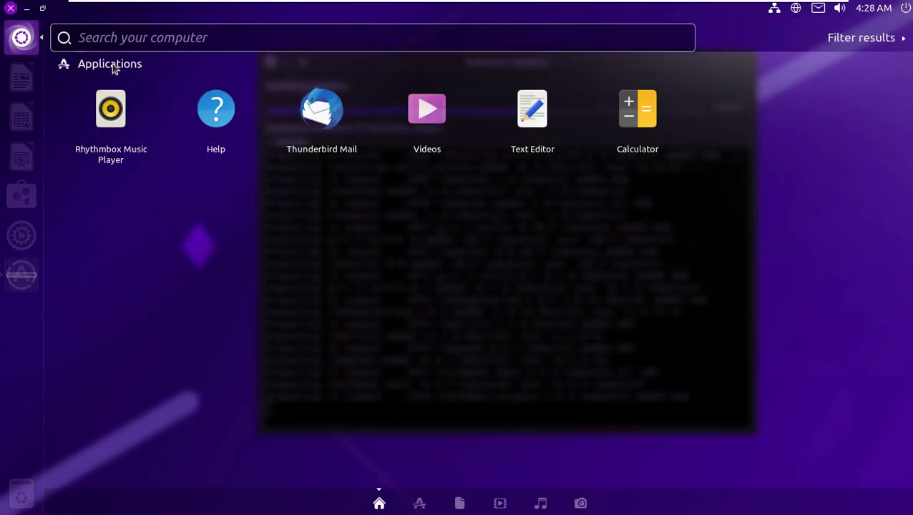
{"action": "left_click", "coordinate": [419, 503]}
{"action": "left_click", "coordinate": [403, 33]}
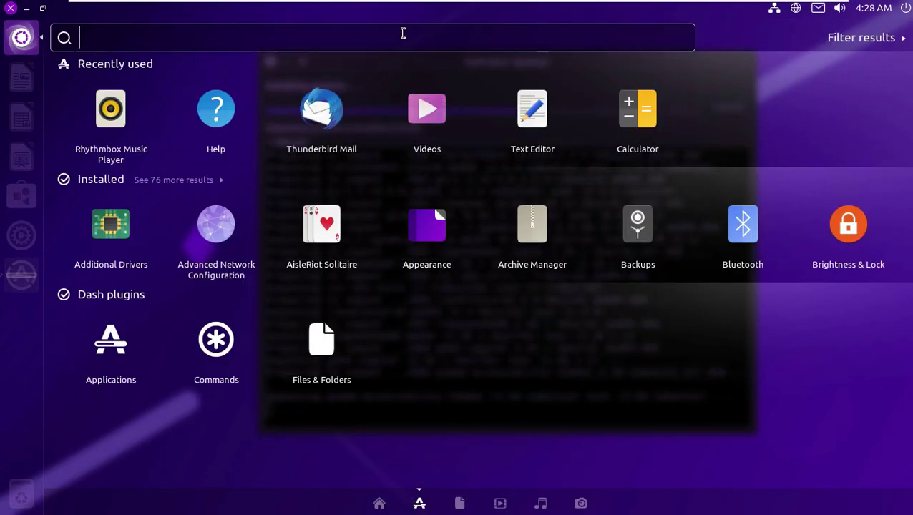
{"action": "type", "text": "fi"}
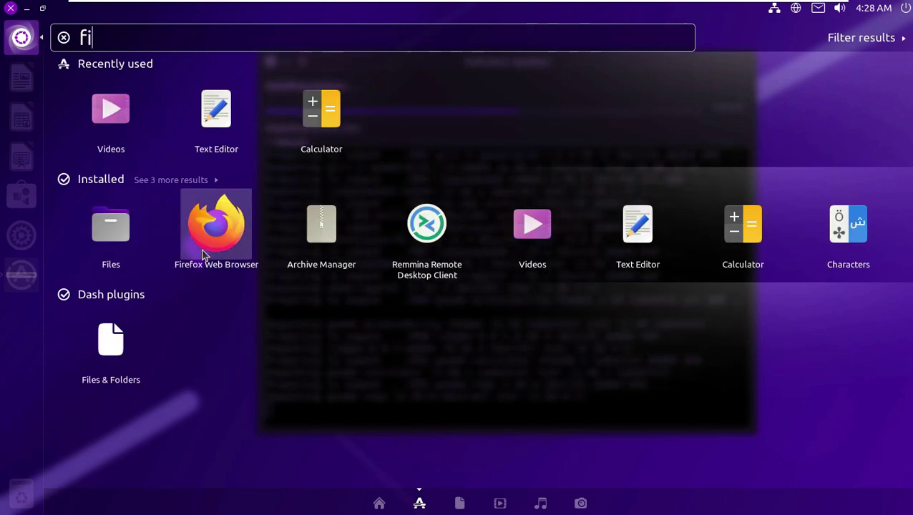
{"action": "left_click", "coordinate": [204, 254]}
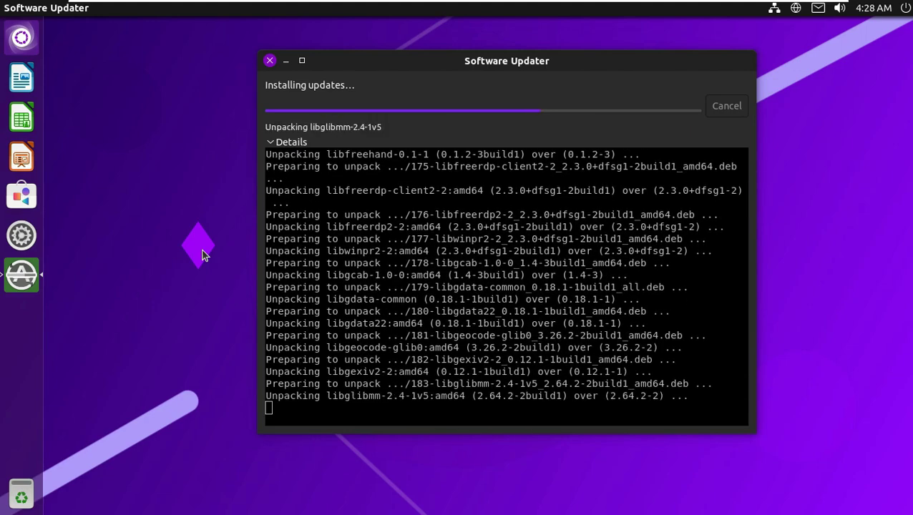
{"action": "left_click", "coordinate": [25, 479]}
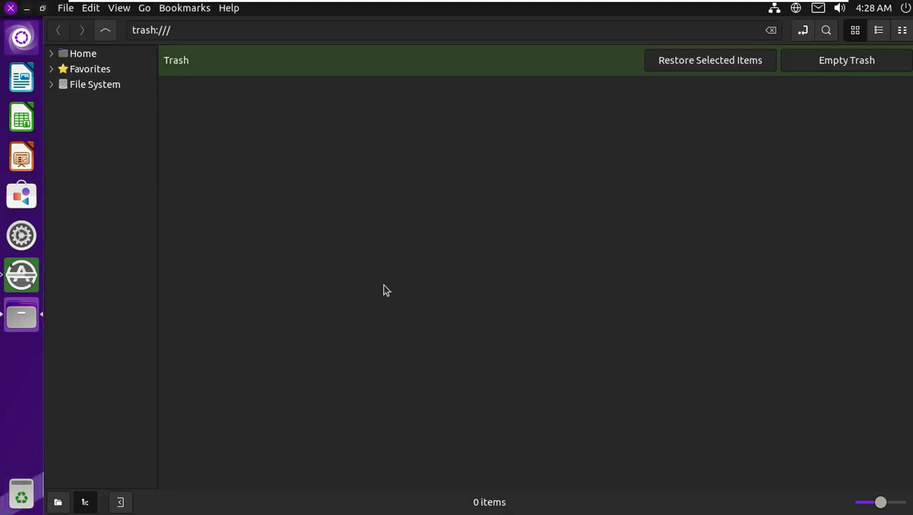
Close the Trash window, view Ubuntu Software's Installed list, then close Ubuntu Software
{"action": "left_click", "coordinate": [11, 7]}
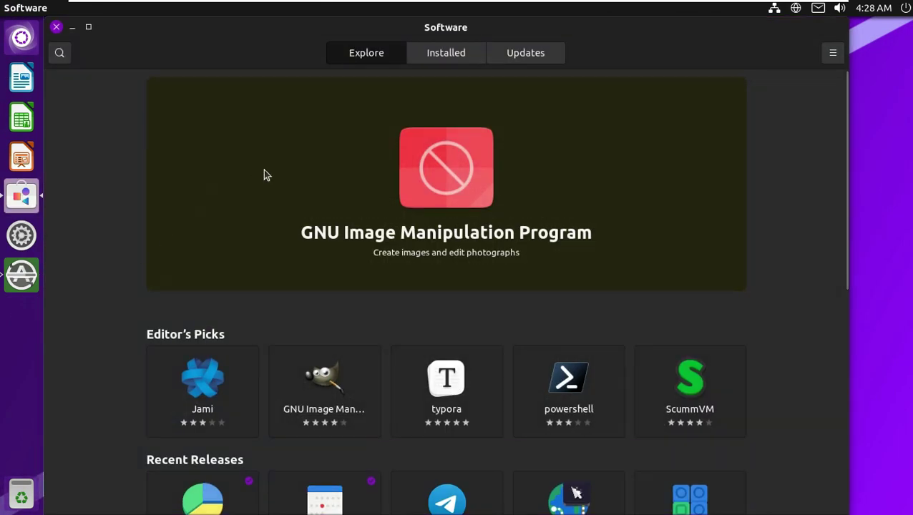
{"action": "left_click", "coordinate": [450, 54]}
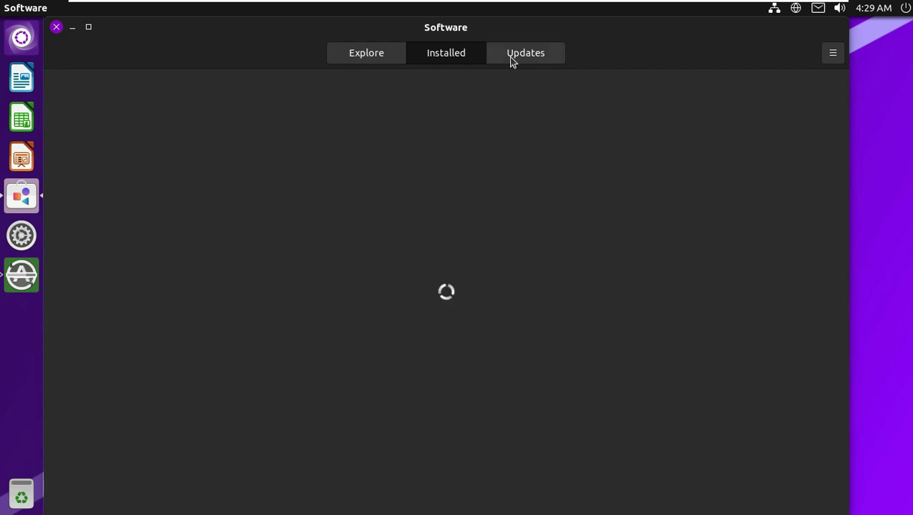
{"action": "left_click", "coordinate": [57, 28]}
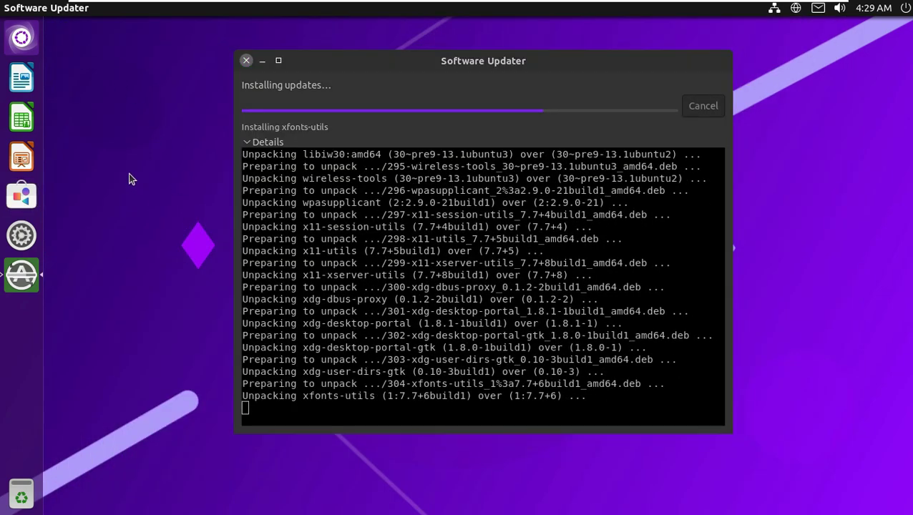
Increase the desktop grid's vertical spacing in the desktop Customize settings
{"action": "right_click", "coordinate": [130, 178]}
{"action": "left_click", "coordinate": [159, 273]}
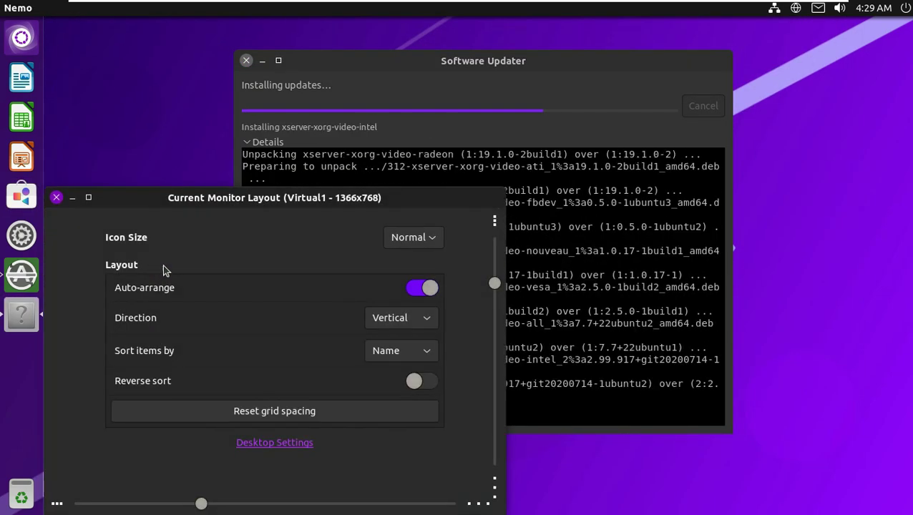
{"action": "left_click_drag", "start_coordinate": [283, 183], "coordinate": [500, 86]}
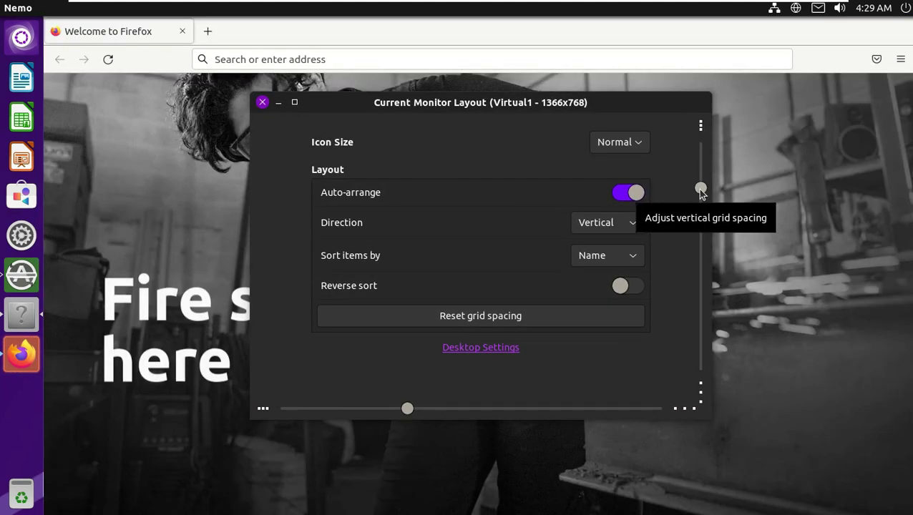
{"action": "left_click_drag", "start_coordinate": [701, 188], "coordinate": [702, 186]}
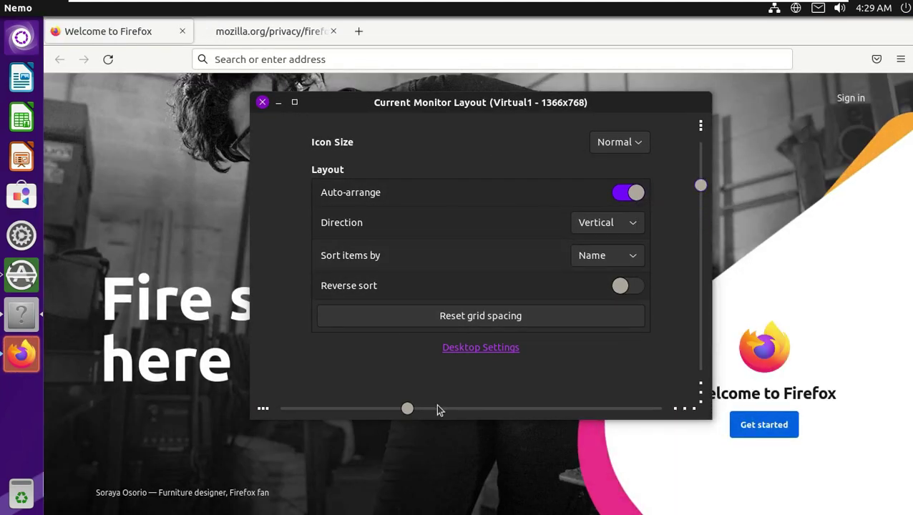
{"action": "left_click", "coordinate": [262, 102]}
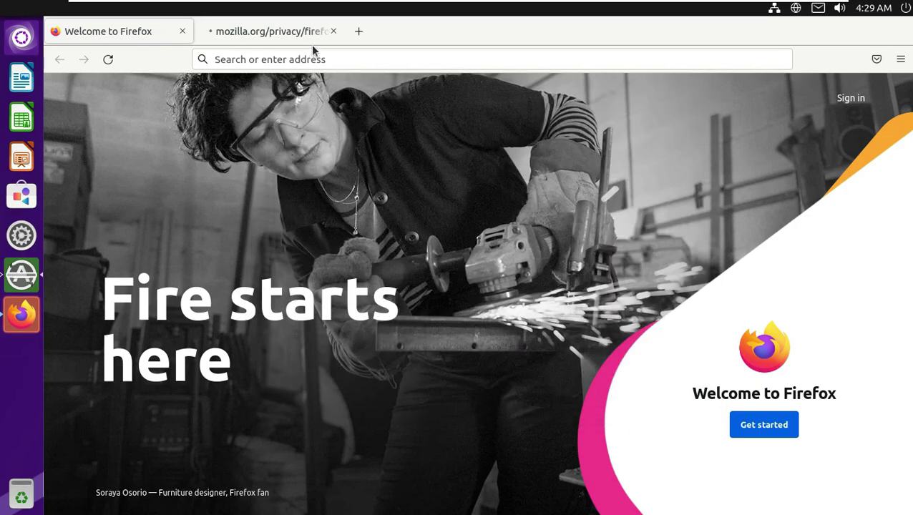
Close Firefox's privacy tab and confirm via About Firefox that version 92.0 (64-bit) is installed
{"action": "left_click", "coordinate": [333, 31]}
{"action": "left_click", "coordinate": [900, 58]}
{"action": "left_click", "coordinate": [720, 444]}
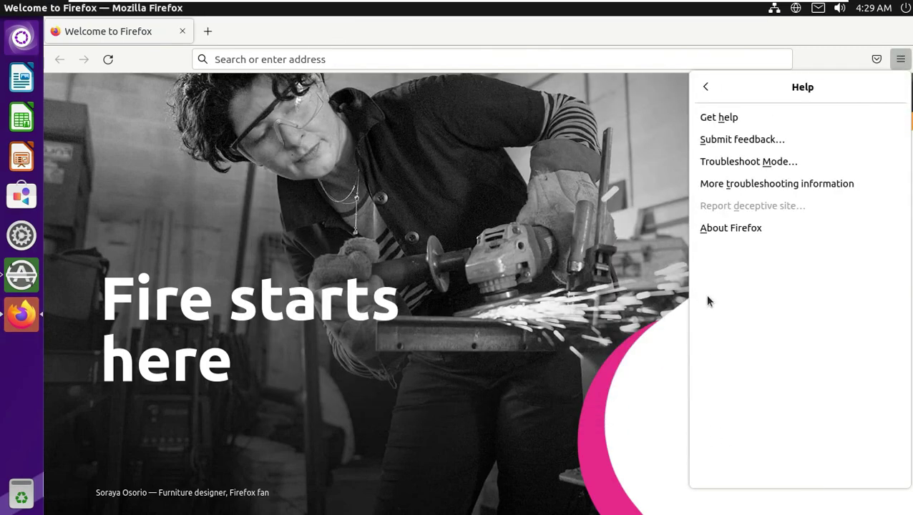
{"action": "left_click", "coordinate": [721, 228]}
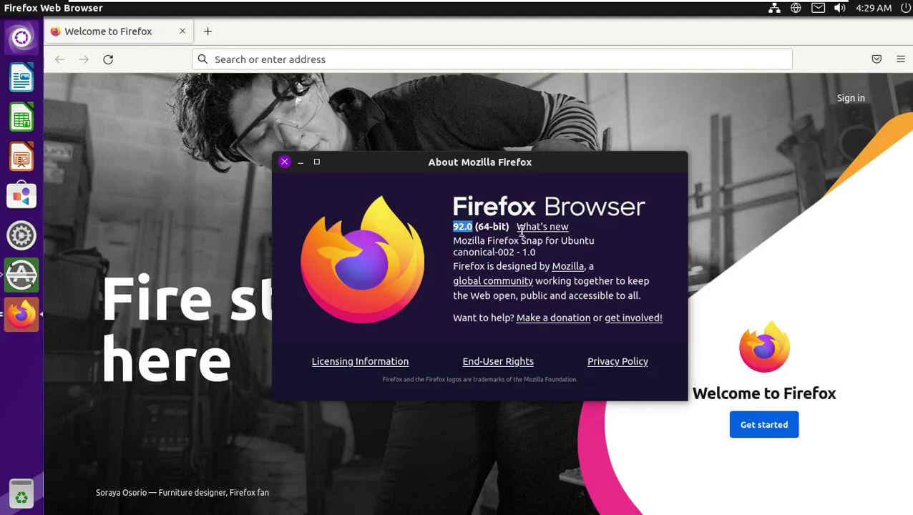
{"action": "left_click", "coordinate": [285, 162]}
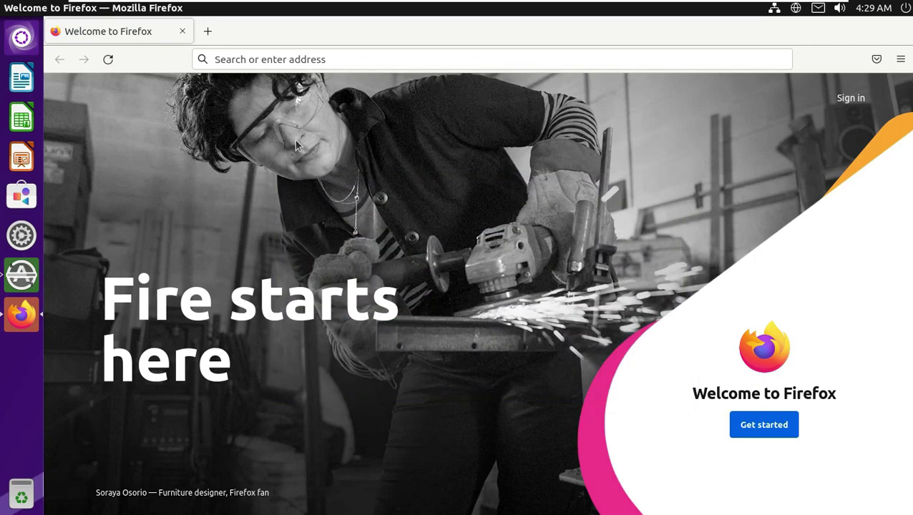
{"action": "left_click", "coordinate": [328, 59]}
Search for 'ubuntu unity' and open the Ubuntu Unity downloads page
{"action": "type", "text": "ubuntu "}
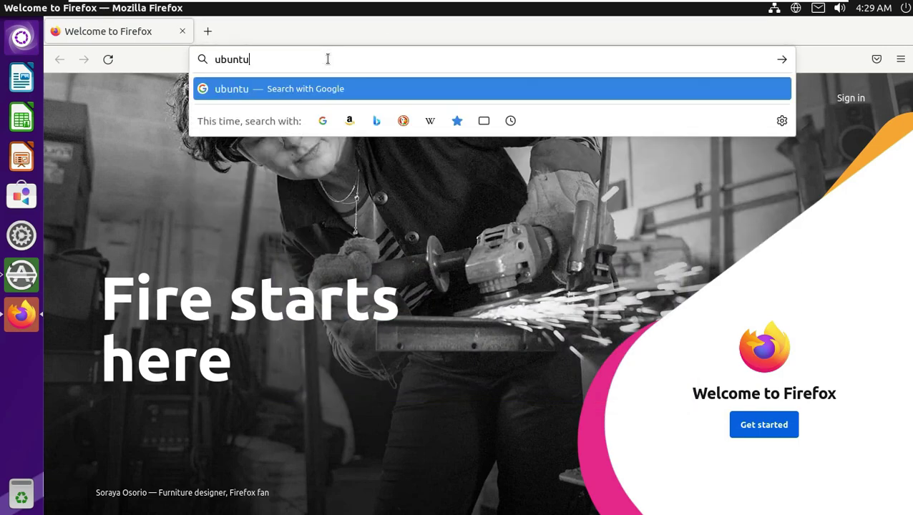
{"action": "type", "text": "unity"}
{"action": "key", "text": "Return"}
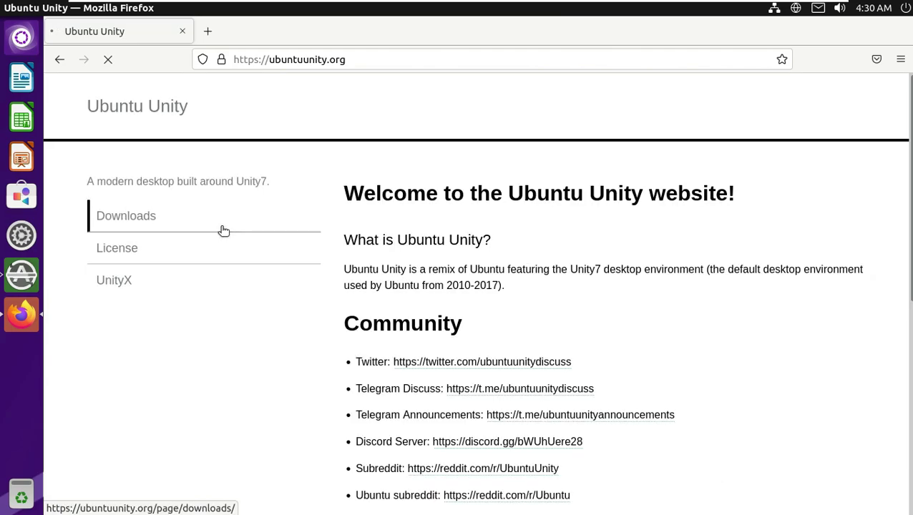
{"action": "scroll", "coordinate": [602, 237], "scroll_direction": "down", "scroll_amount": 5}
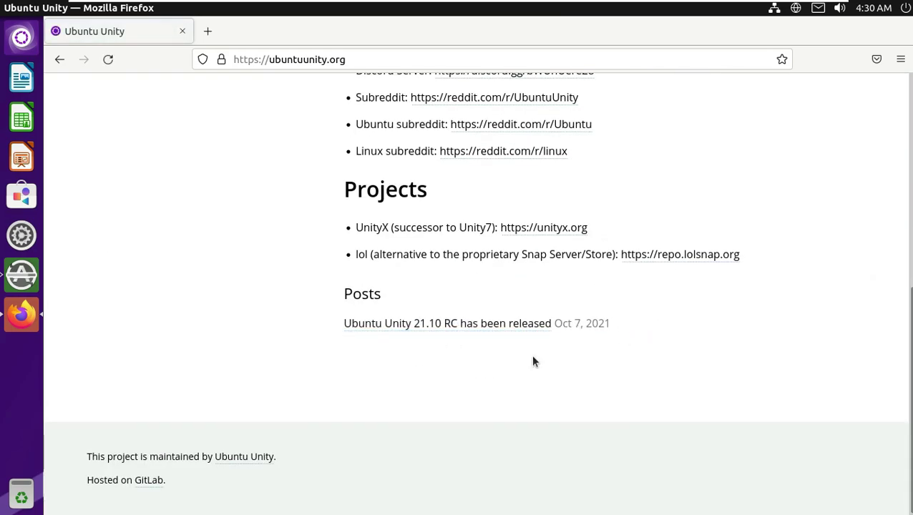
{"action": "left_click_drag", "start_coordinate": [611, 323], "coordinate": [351, 323]}
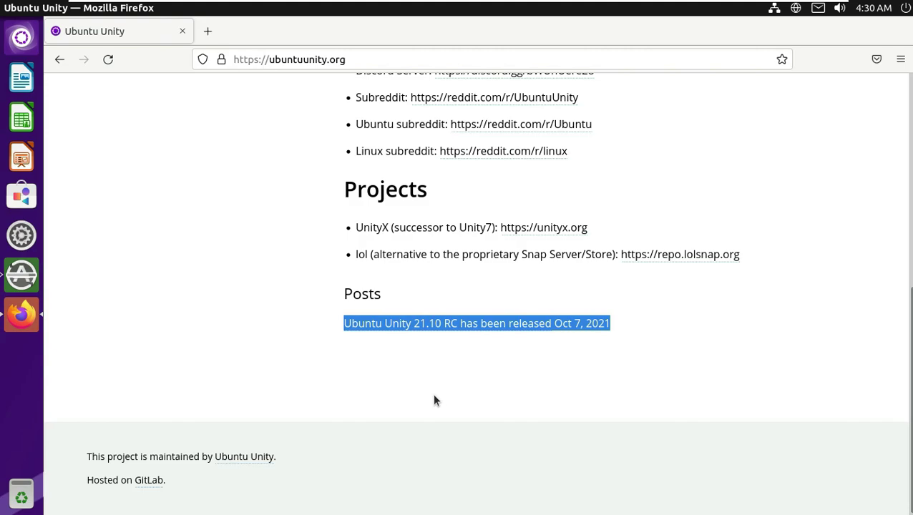
{"action": "scroll", "coordinate": [201, 290], "scroll_direction": "up", "scroll_amount": 5}
{"action": "left_click", "coordinate": [159, 216]}
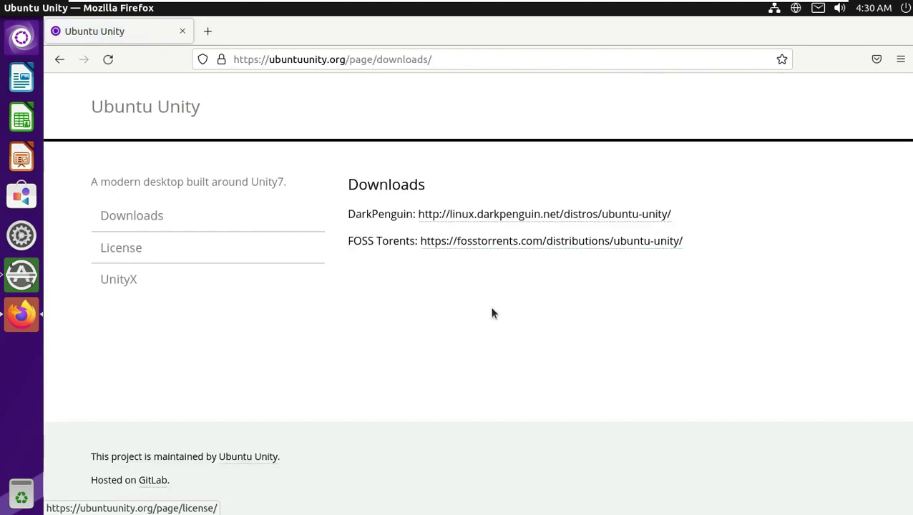
Open the DarkPenguin mirror and navigate into the 21.10/rc/ folder
{"action": "left_click", "coordinate": [518, 215]}
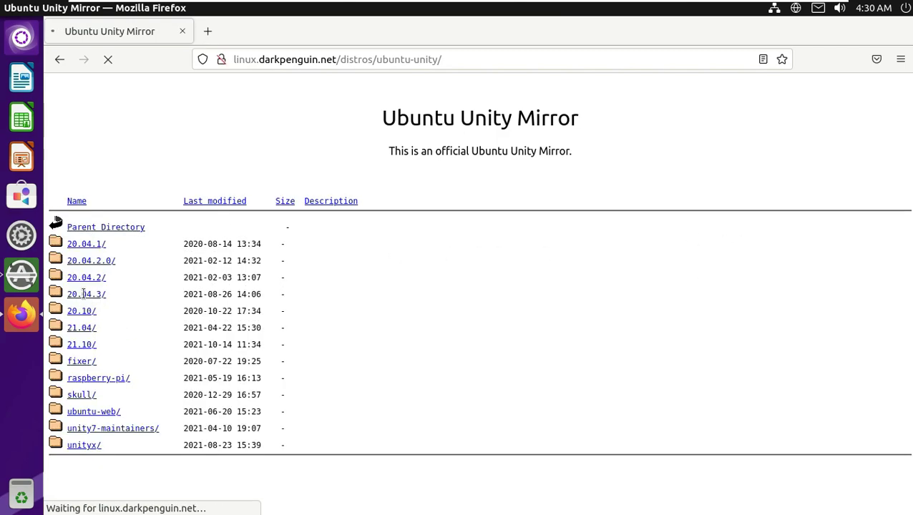
{"action": "left_click_drag", "start_coordinate": [304, 346], "coordinate": [161, 363]}
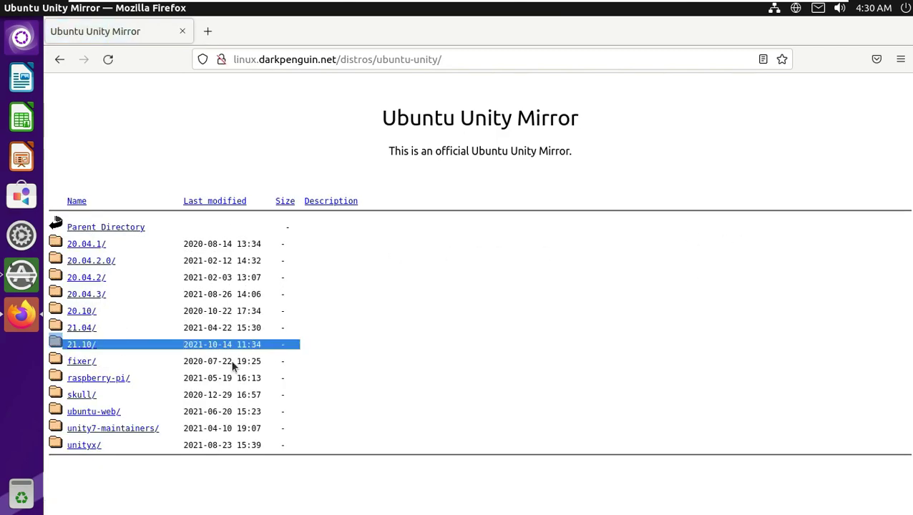
{"action": "left_click", "coordinate": [161, 354]}
{"action": "left_click", "coordinate": [81, 346]}
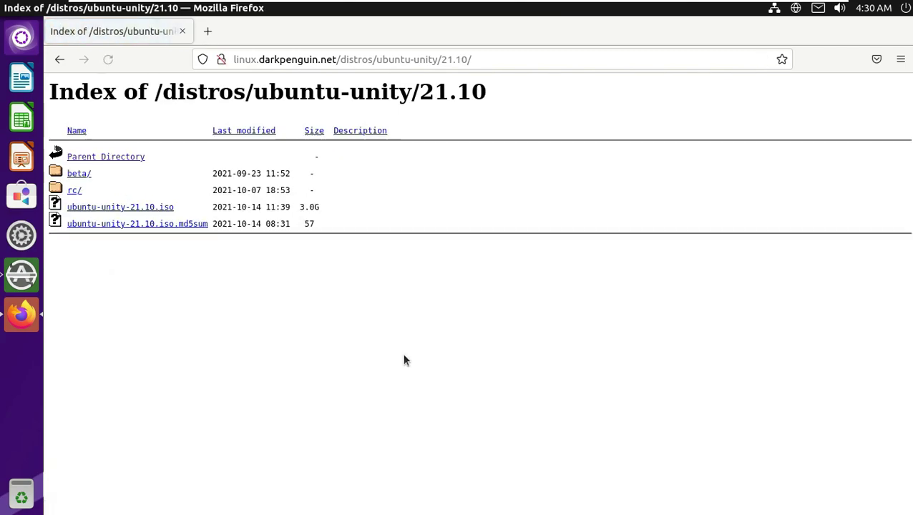
{"action": "left_click_drag", "start_coordinate": [227, 186], "coordinate": [78, 195]}
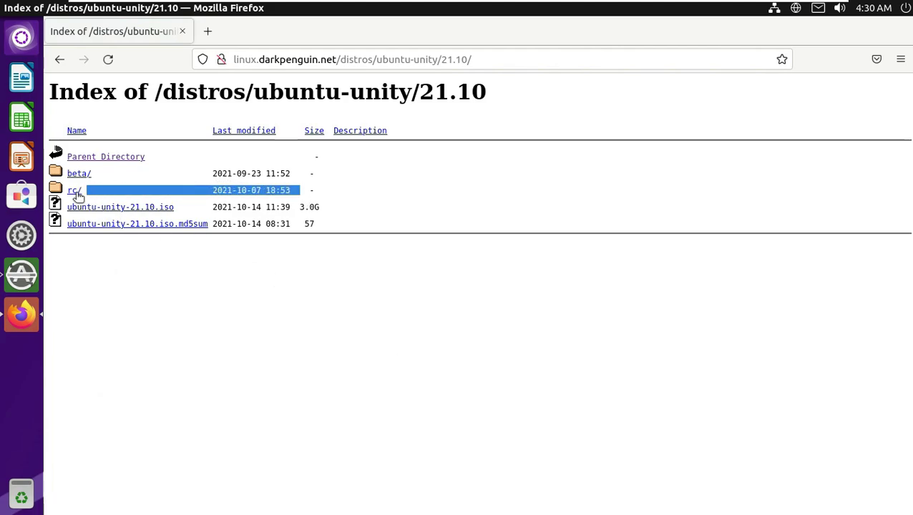
{"action": "left_click", "coordinate": [75, 190]}
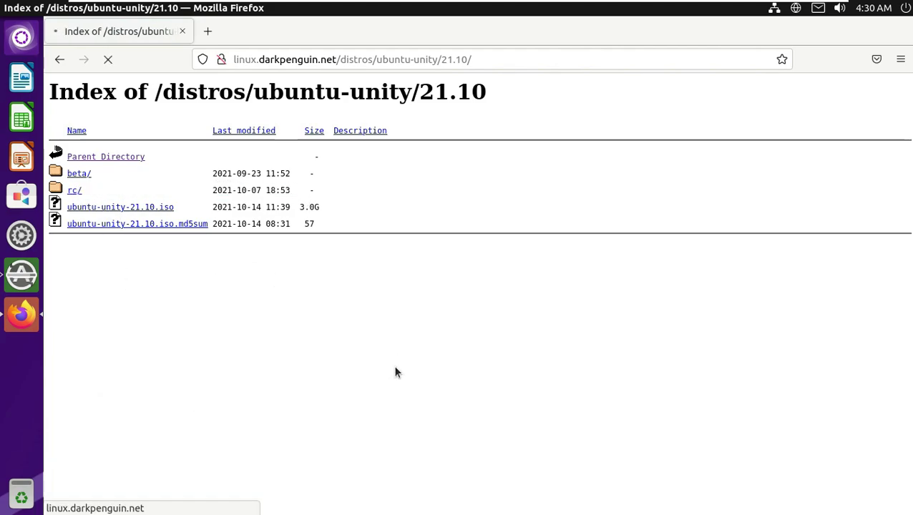
Save ubuntu-unity-21.10.iso to disk and show all downloads in the Library window
{"action": "left_click_drag", "start_coordinate": [324, 182], "coordinate": [68, 174]}
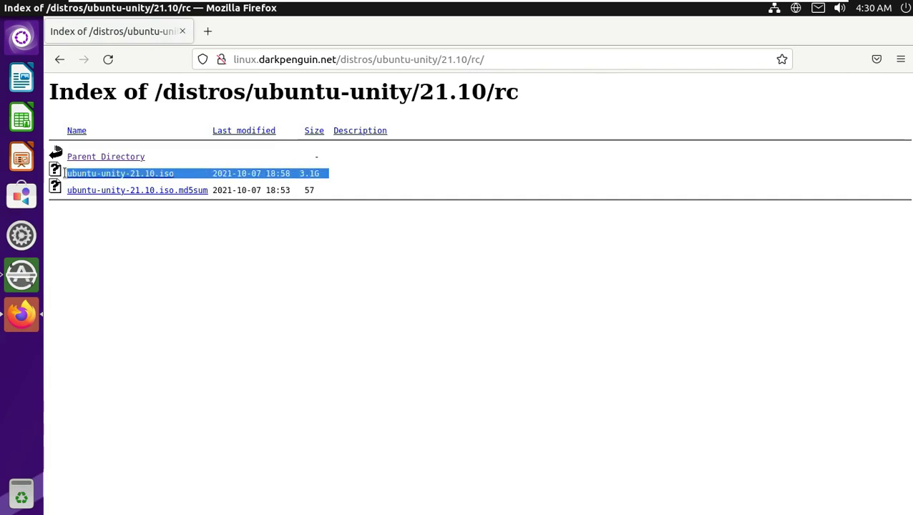
{"action": "left_click", "coordinate": [174, 183]}
{"action": "left_click", "coordinate": [166, 174]}
{"action": "left_click", "coordinate": [363, 323]}
{"action": "left_click", "coordinate": [609, 368]}
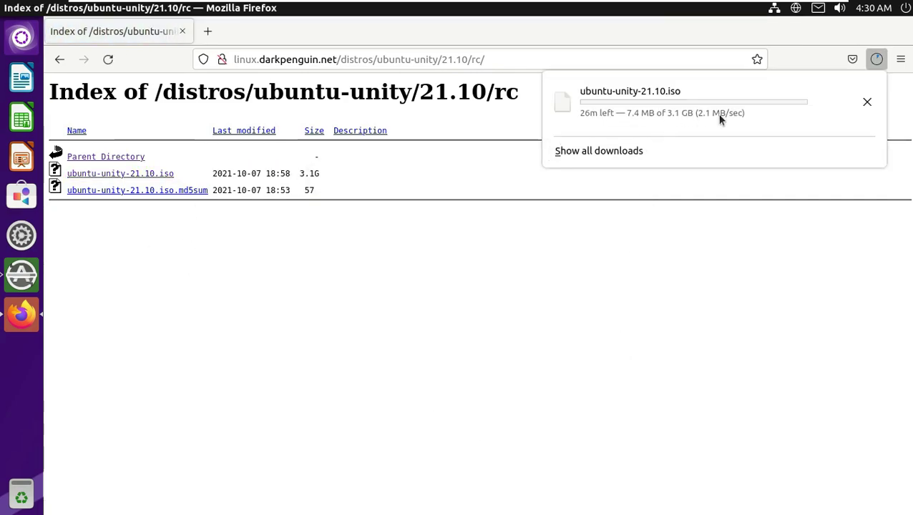
{"action": "left_click", "coordinate": [636, 151]}
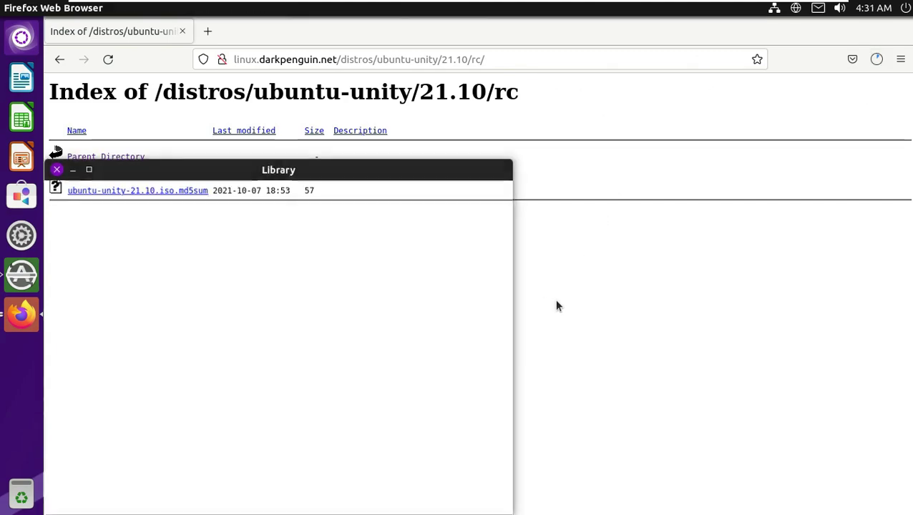
{"action": "left_click_drag", "start_coordinate": [394, 179], "coordinate": [419, 87]}
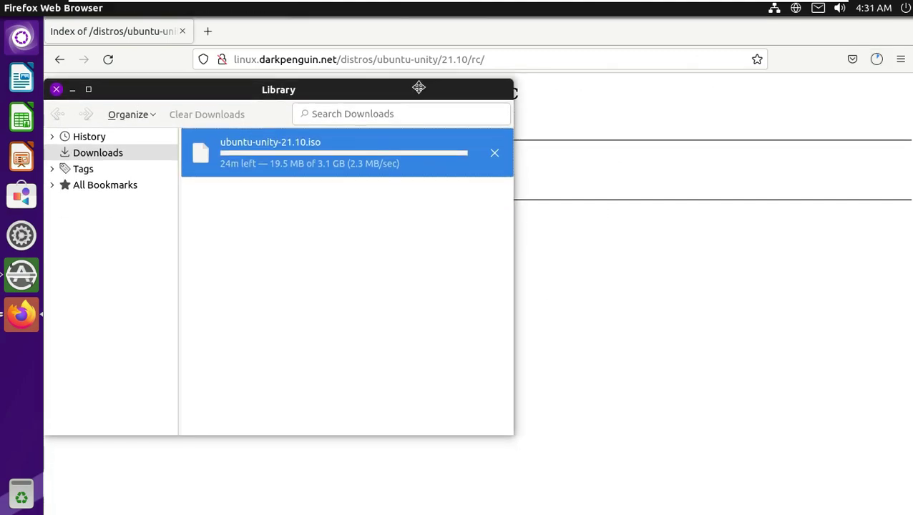
Cancel the ubuntu-unity-21.10.iso download, close Library, and go to youtube.com/9to5linux
{"action": "left_click", "coordinate": [491, 153]}
{"action": "left_click", "coordinate": [55, 89]}
{"action": "left_click", "coordinate": [324, 60]}
{"action": "type", "text": "youtube.com/9to5linux"}
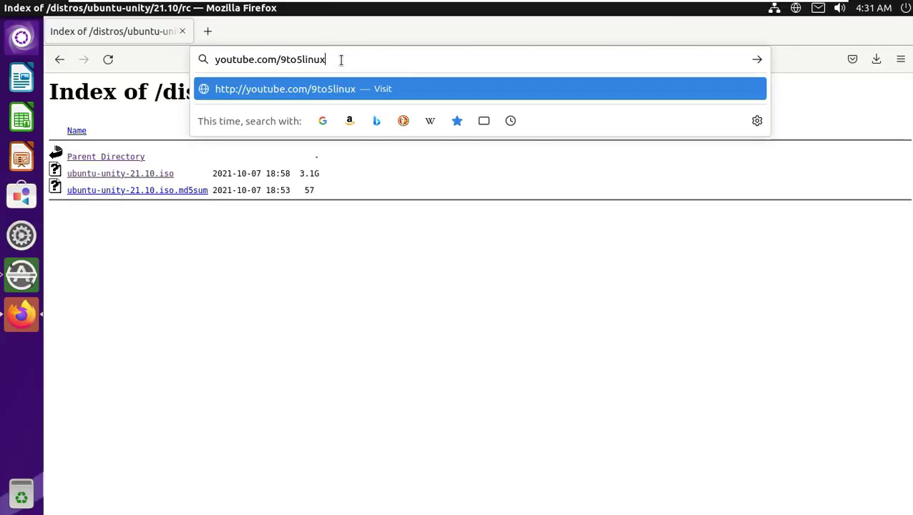
{"action": "key", "text": "Return"}
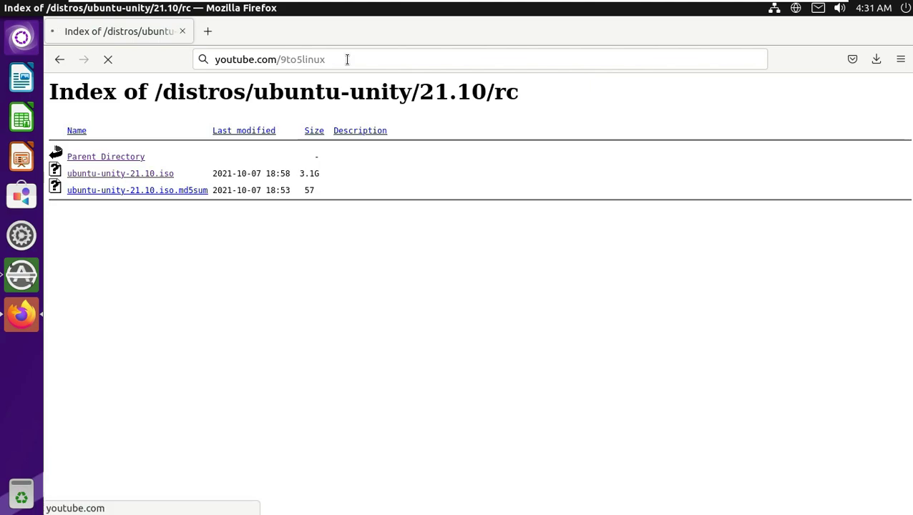
{"action": "left_click", "coordinate": [349, 60]}
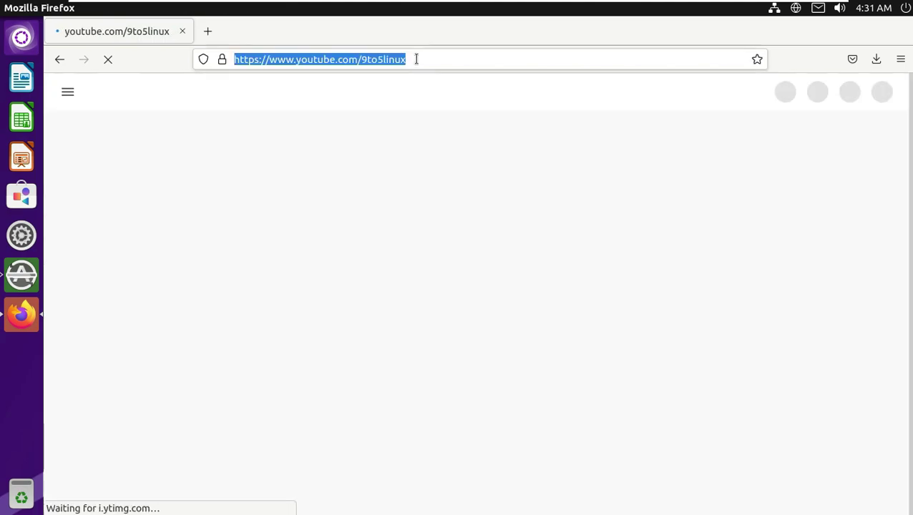
{"action": "left_click", "coordinate": [808, 56]}
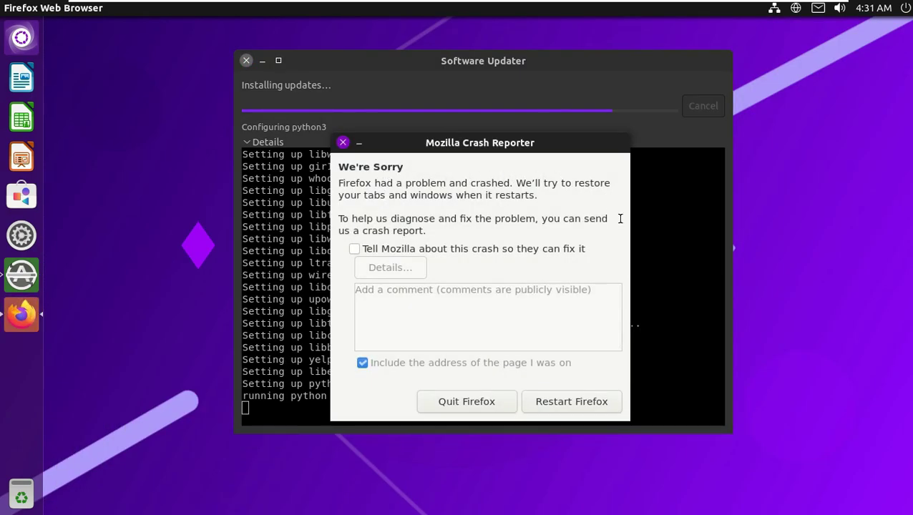
Restart Firefox after the crash and load youtube.com/9to5linux from the address bar
{"action": "left_click", "coordinate": [593, 404]}
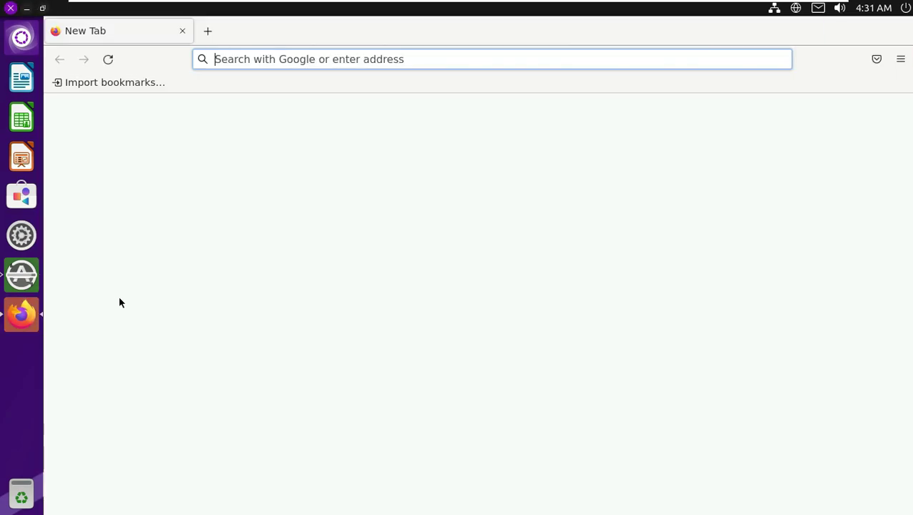
{"action": "left_click", "coordinate": [334, 57]}
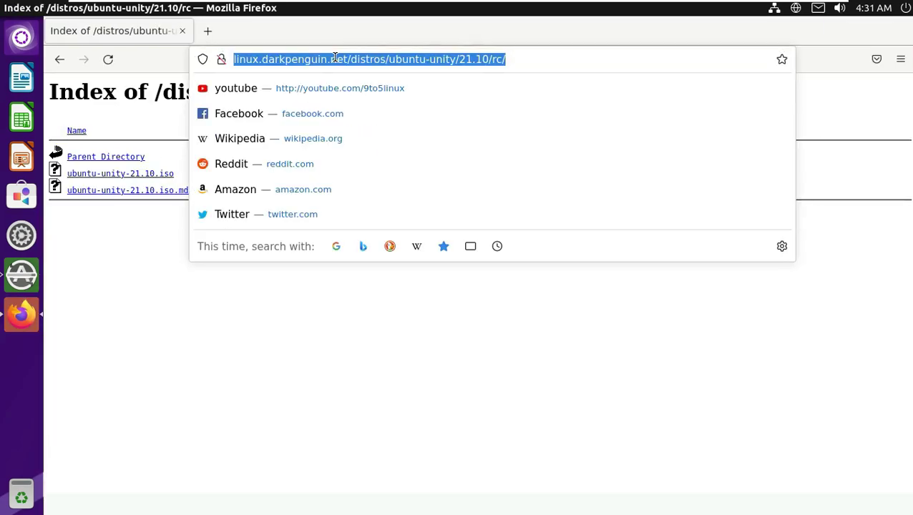
{"action": "type", "text": "youtube.com/"}
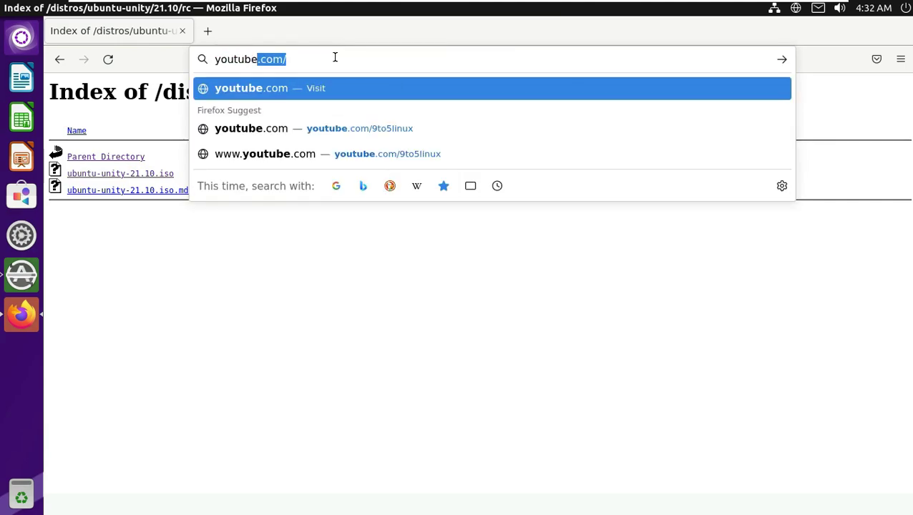
{"action": "key", "text": "End"}
{"action": "type", "text": "9to5linux"}
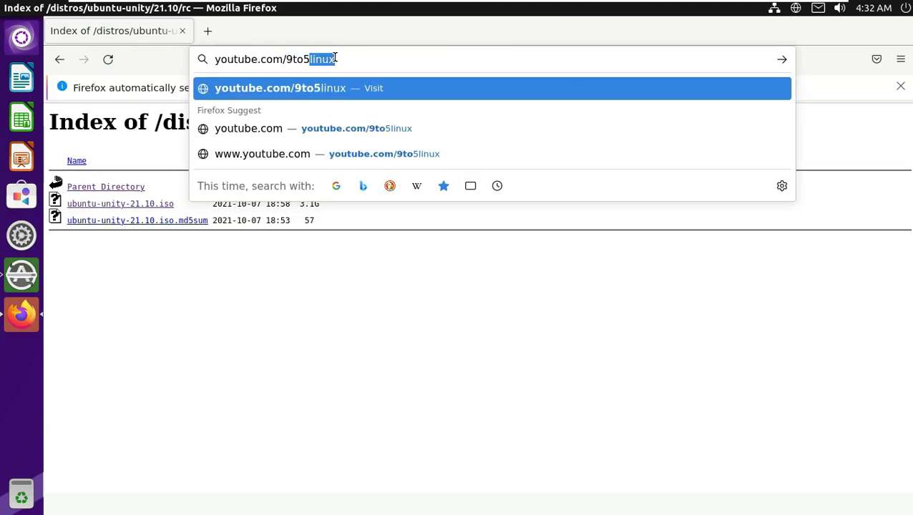
{"action": "double_click", "coordinate": [344, 61]}
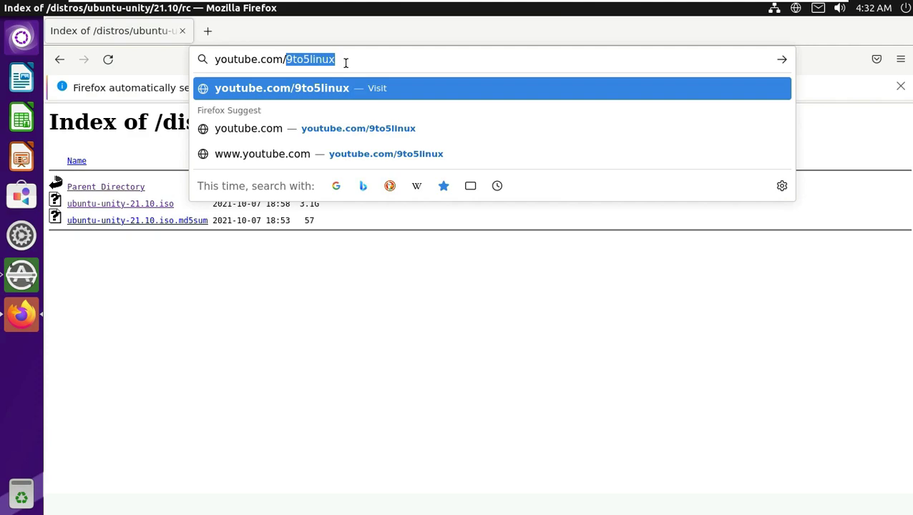
{"action": "left_click", "coordinate": [345, 62]}
{"action": "key", "text": "Return"}
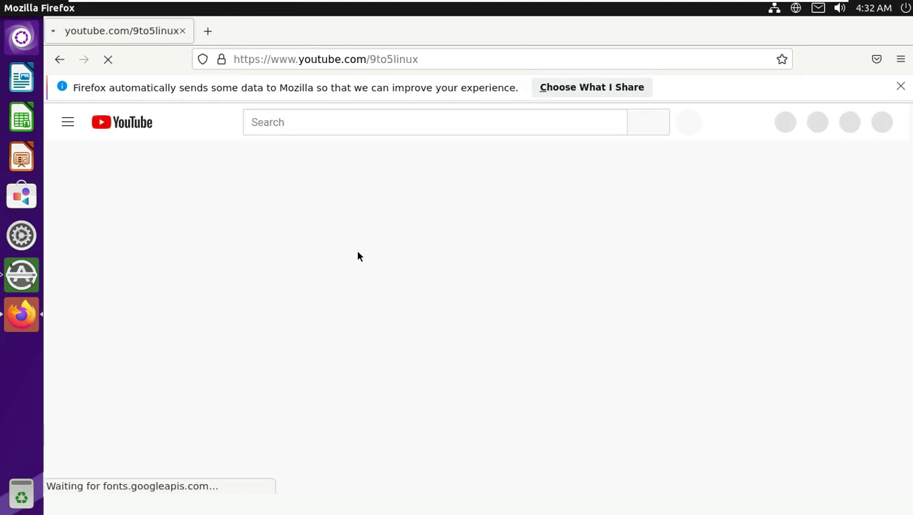
Open the channel's About tab and select the daily uploads, weekly schedule and Links text
{"action": "left_click", "coordinate": [652, 369]}
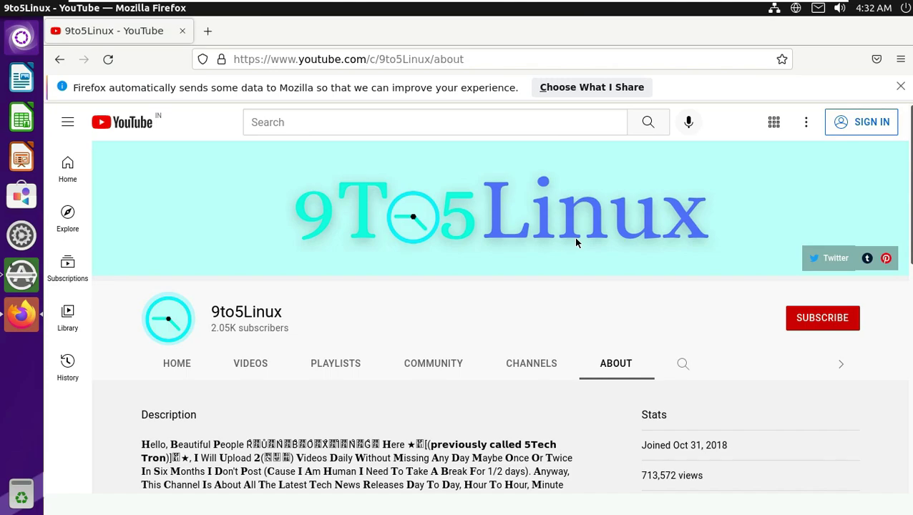
{"action": "scroll", "coordinate": [475, 392], "scroll_direction": "down", "scroll_amount": 2}
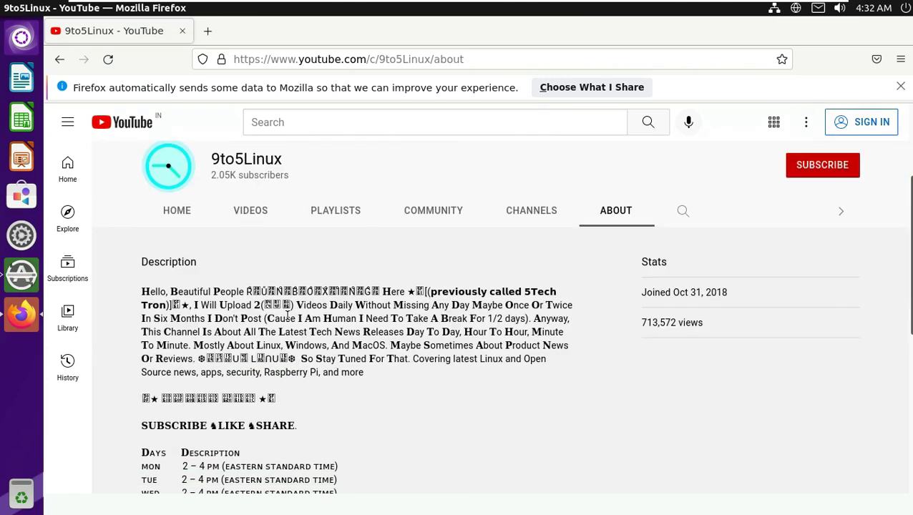
{"action": "left_click_drag", "start_coordinate": [192, 305], "coordinate": [218, 306]}
{"action": "left_click_drag", "start_coordinate": [320, 327], "coordinate": [469, 306]}
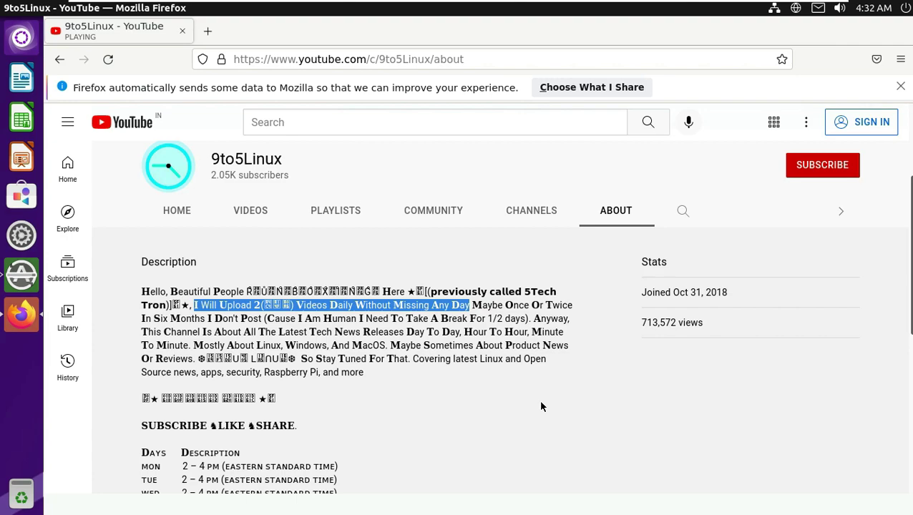
{"action": "scroll", "coordinate": [541, 406], "scroll_direction": "down", "scroll_amount": 1}
{"action": "scroll", "coordinate": [541, 406], "scroll_direction": "down", "scroll_amount": 3}
{"action": "left_click_drag", "start_coordinate": [145, 299], "coordinate": [350, 398]}
{"action": "scroll", "coordinate": [485, 373], "scroll_direction": "down", "scroll_amount": 3}
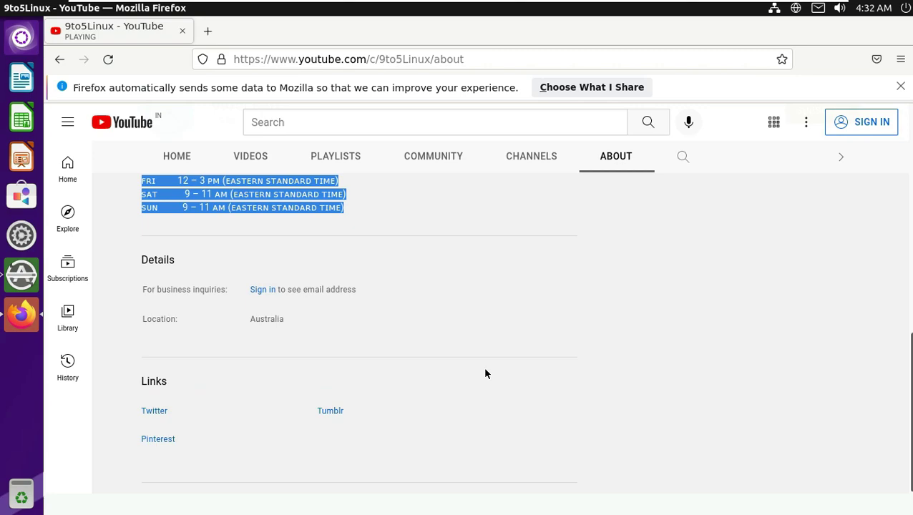
{"action": "left_click_drag", "start_coordinate": [167, 387], "coordinate": [142, 383]}
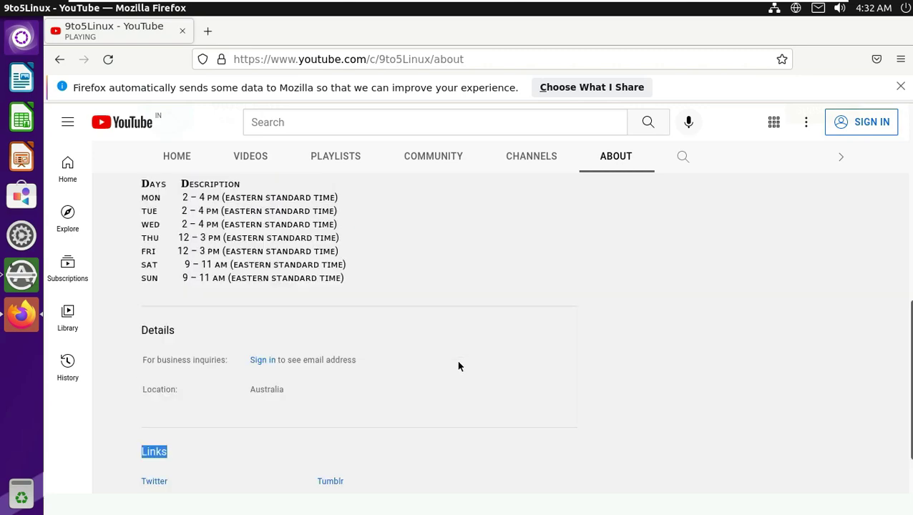
{"action": "scroll", "coordinate": [486, 351], "scroll_direction": "up", "scroll_amount": 5}
Try Subscribe, dismiss the sign-in prompt and Firefox's data-sharing notice, then raise Software Updater
{"action": "left_click", "coordinate": [801, 323]}
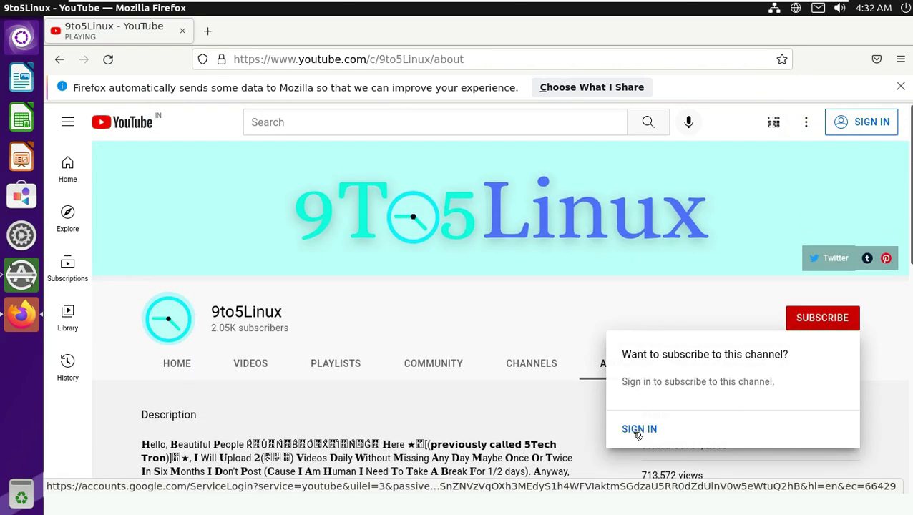
{"action": "left_click", "coordinate": [481, 342]}
{"action": "left_click_drag", "start_coordinate": [286, 312], "coordinate": [210, 312]}
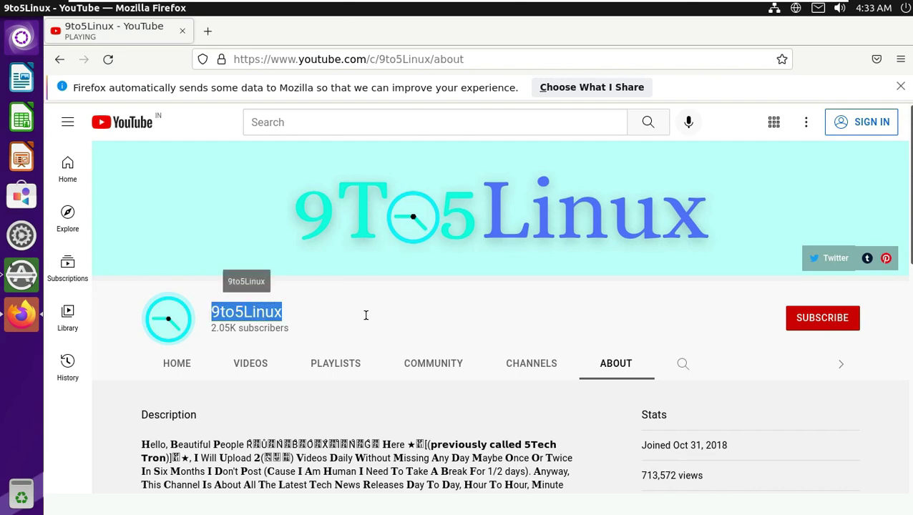
{"action": "left_click", "coordinate": [900, 87]}
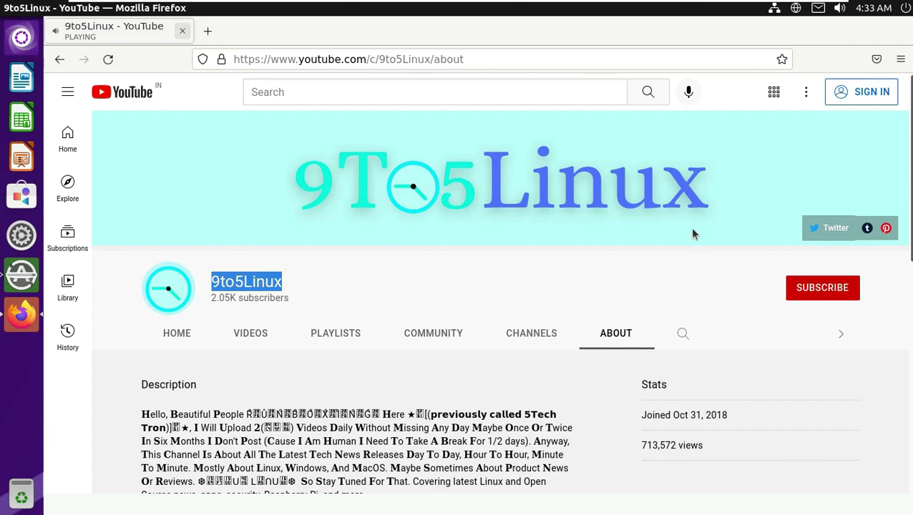
{"action": "left_click", "coordinate": [23, 275]}
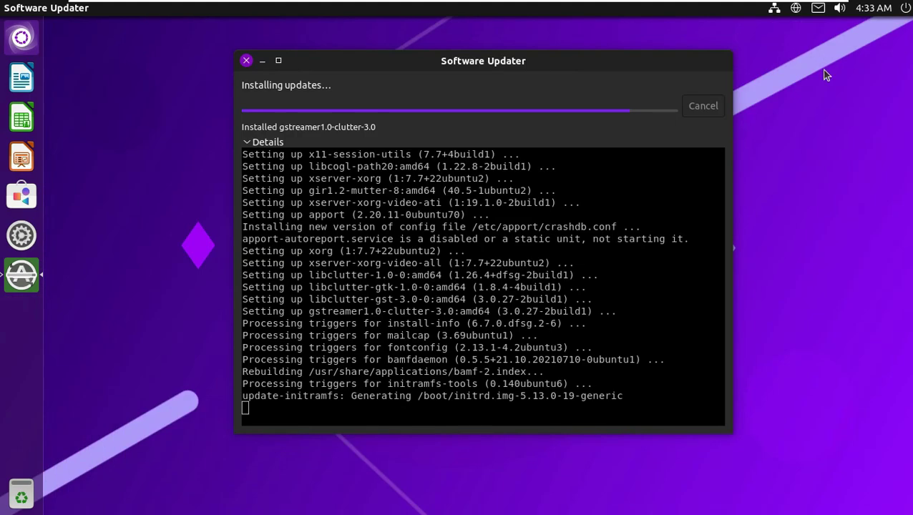
{"action": "left_click", "coordinate": [255, 143]}
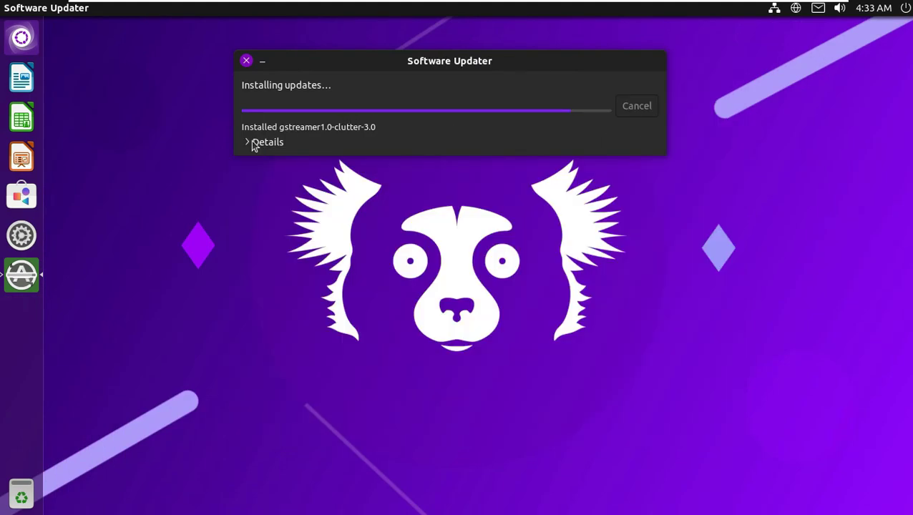
{"action": "left_click", "coordinate": [254, 143]}
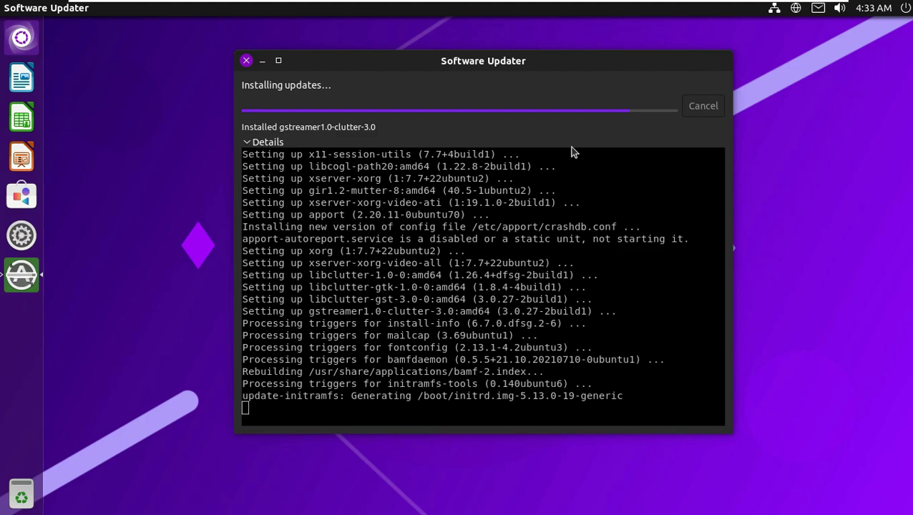
{"action": "left_click", "coordinate": [906, 9]}
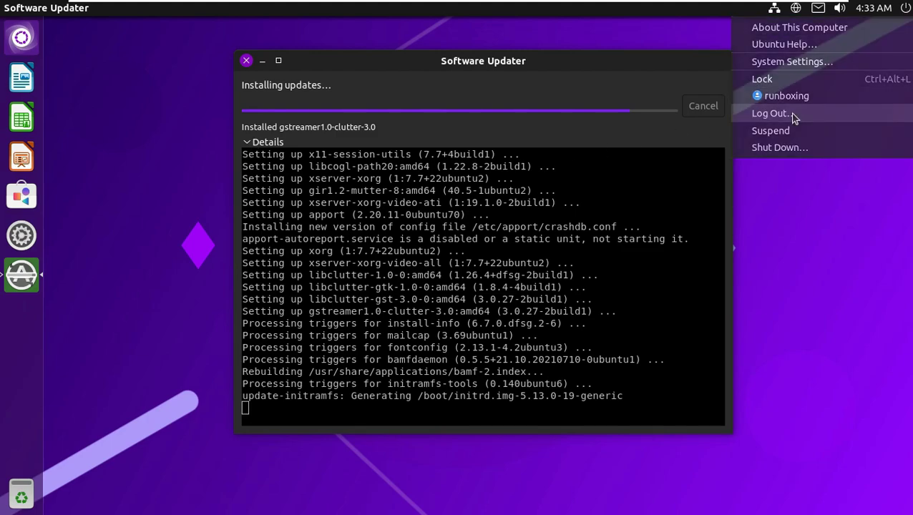
{"action": "left_click", "coordinate": [794, 116]}
{"action": "left_click", "coordinate": [415, 280]}
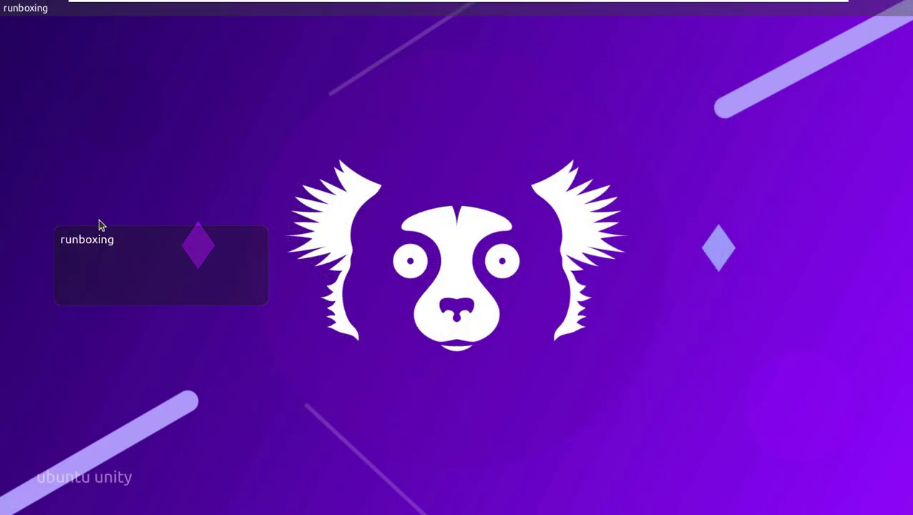
{"action": "type", "text": "r"}
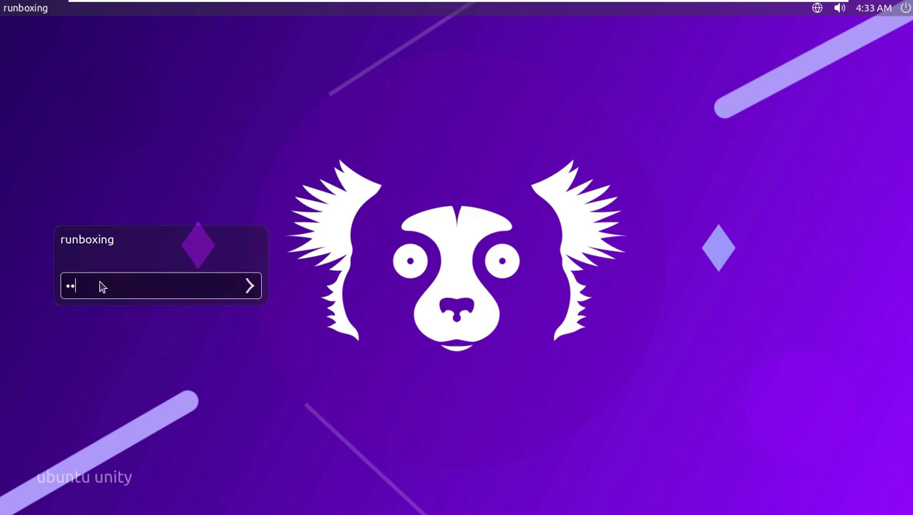
{"action": "left_click", "coordinate": [251, 292]}
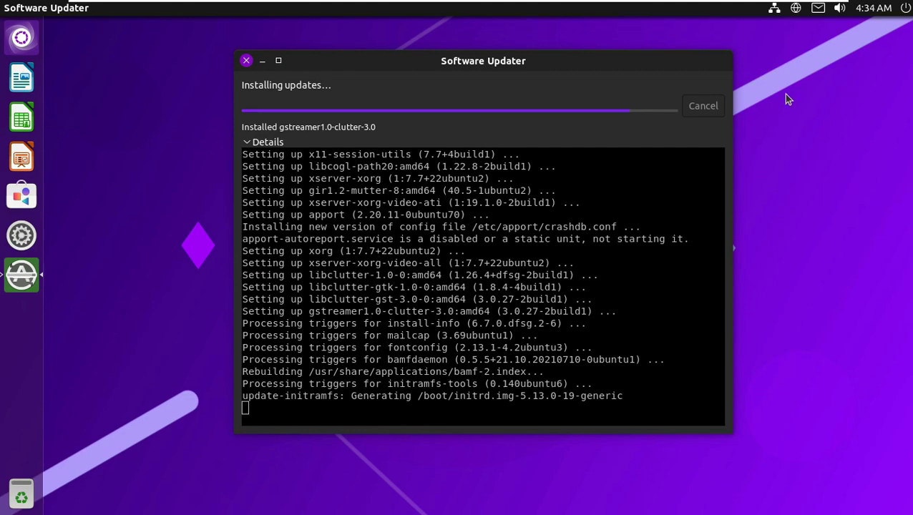
{"action": "left_click", "coordinate": [905, 8]}
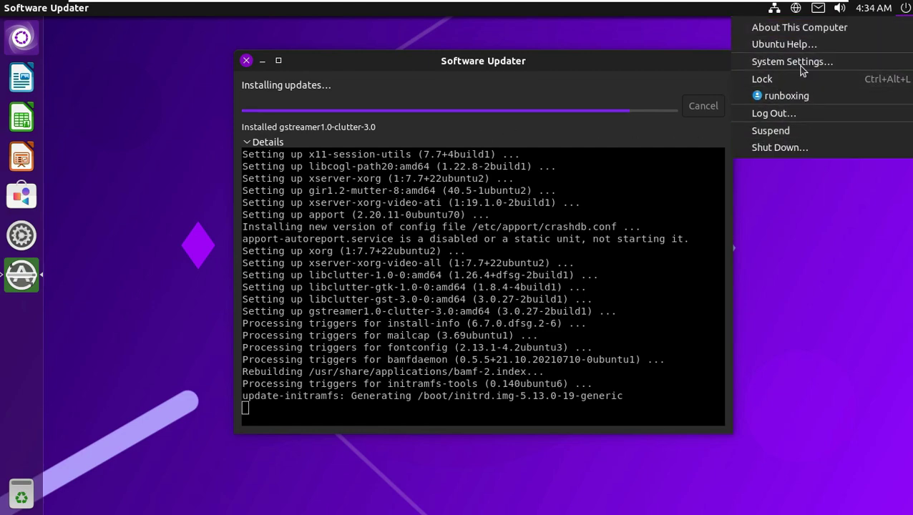
{"action": "left_click", "coordinate": [801, 31]}
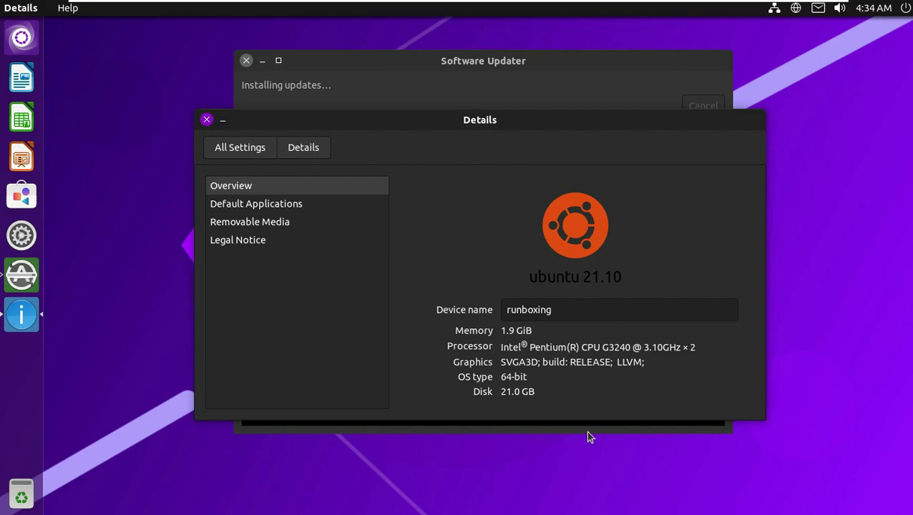
{"action": "left_click", "coordinate": [207, 120]}
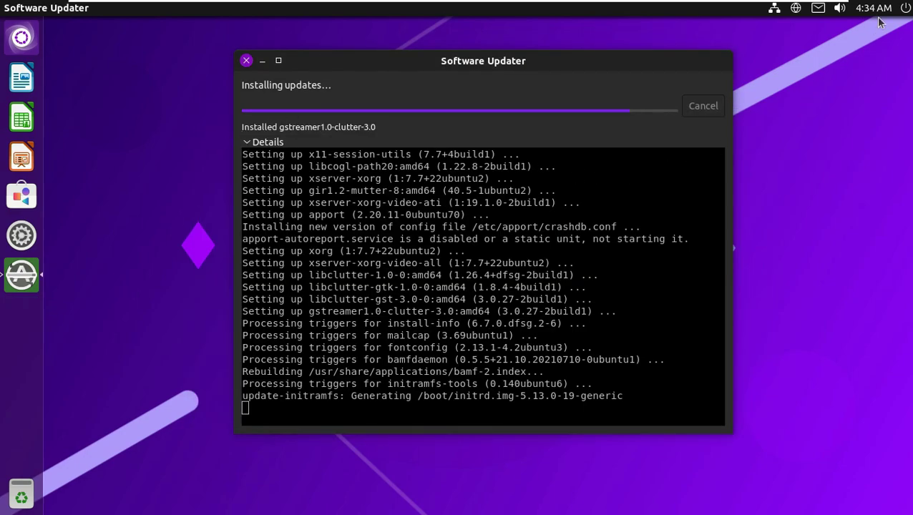
{"action": "left_click", "coordinate": [905, 8]}
Request Power Off from the shutdown menu and expand the authentication prompt's details
{"action": "left_click", "coordinate": [799, 146]}
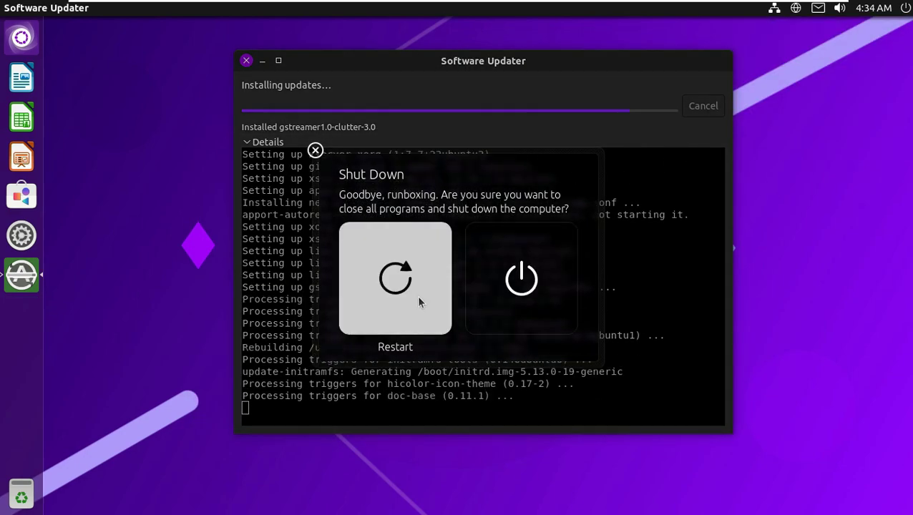
{"action": "left_click", "coordinate": [530, 287]}
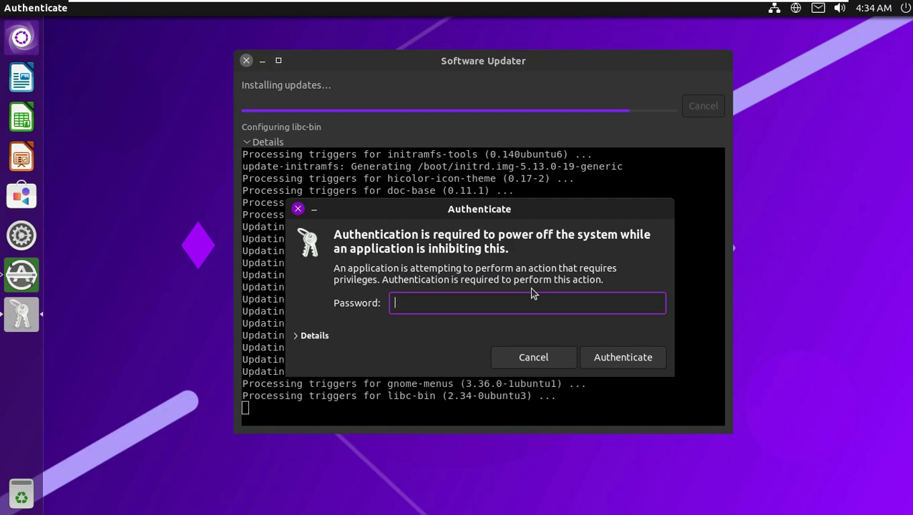
{"action": "key", "text": "Tab"}
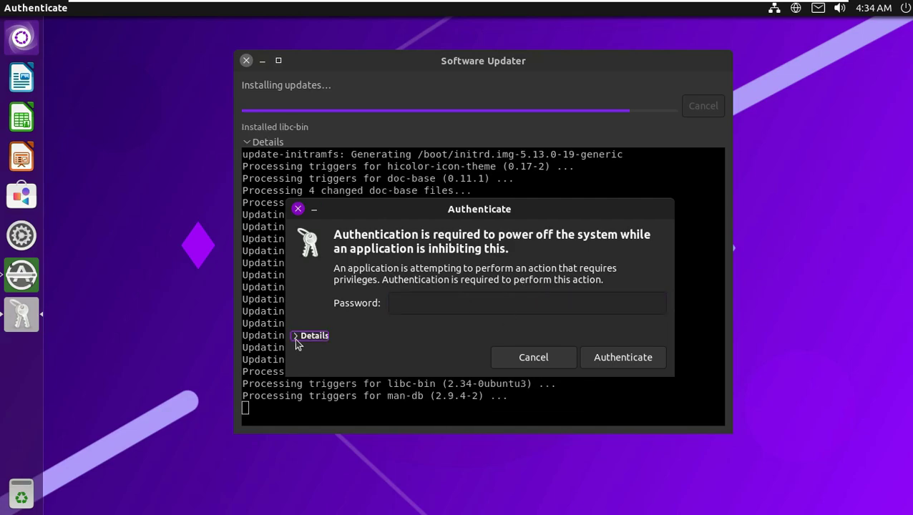
{"action": "left_click", "coordinate": [298, 339]}
Enter the account password to authorise the power-off while updates keep installing
{"action": "left_click", "coordinate": [413, 302]}
{"action": "type", "text": "••••"}
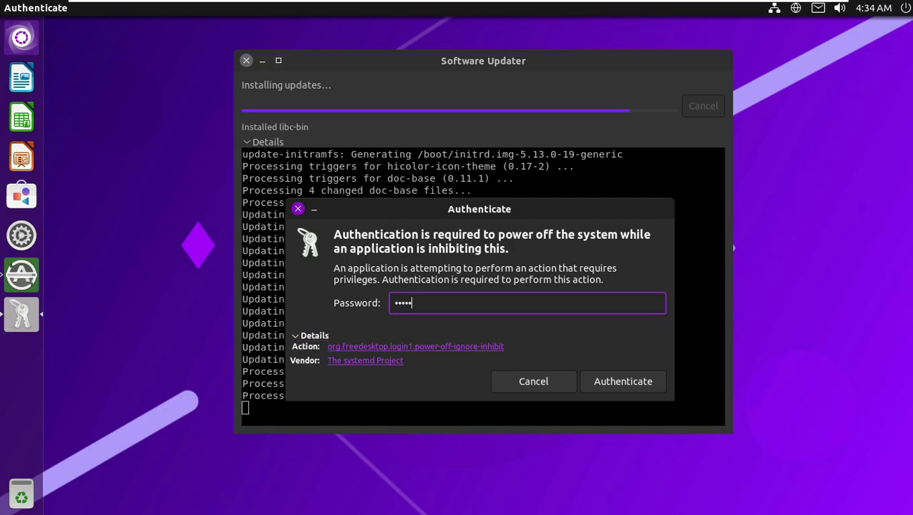
{"action": "key", "text": "Return"}
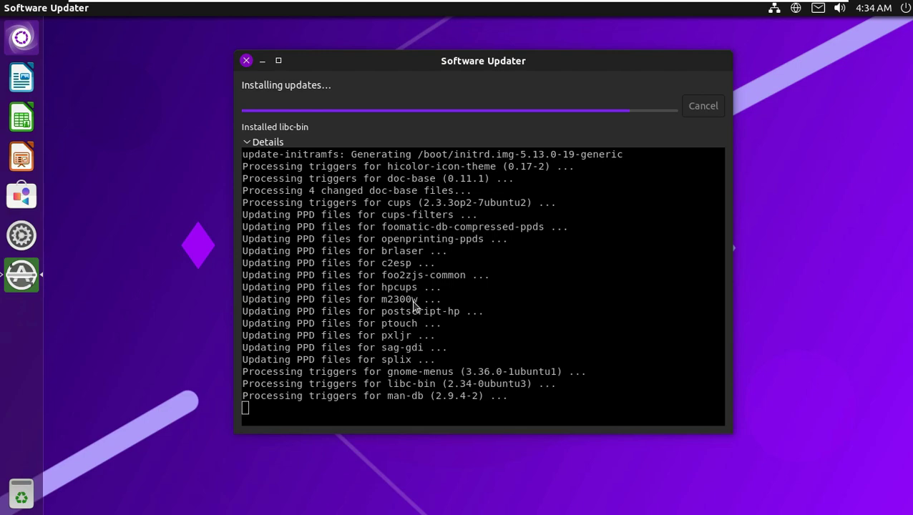